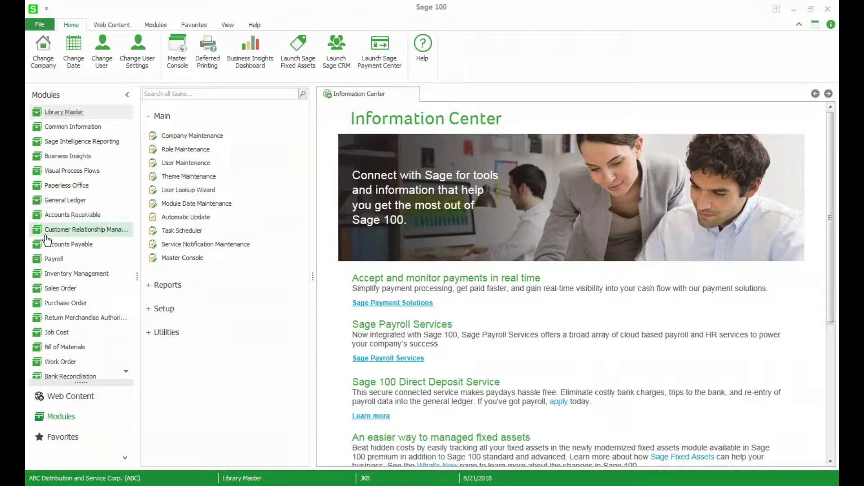
# Open the first contact record of customer 01-ABF, American Business Futures, in Accounts Receivable.
pyautogui.click(77, 218)
pyautogui.click(245, 119)
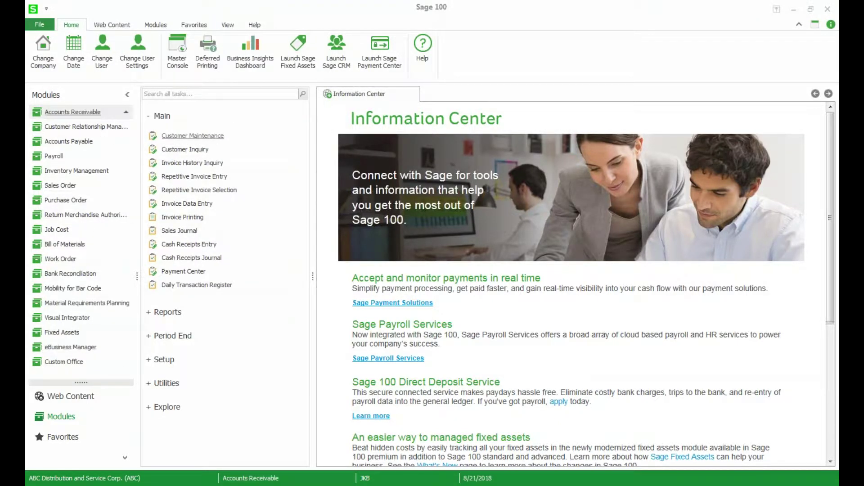
pyautogui.click(193, 135)
pyautogui.click(324, 100)
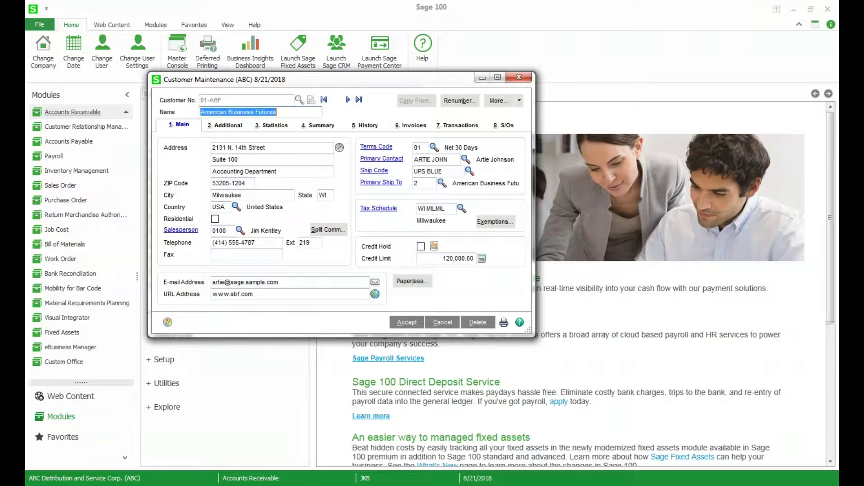
pyautogui.click(519, 100)
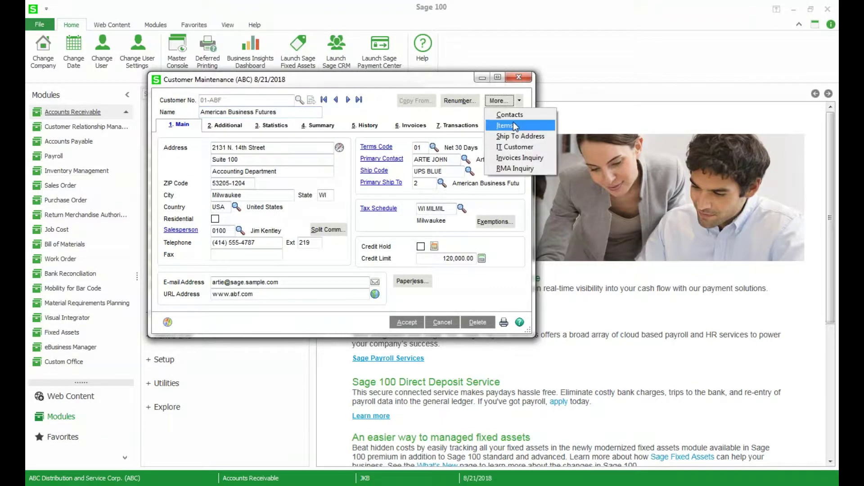
pyautogui.click(511, 115)
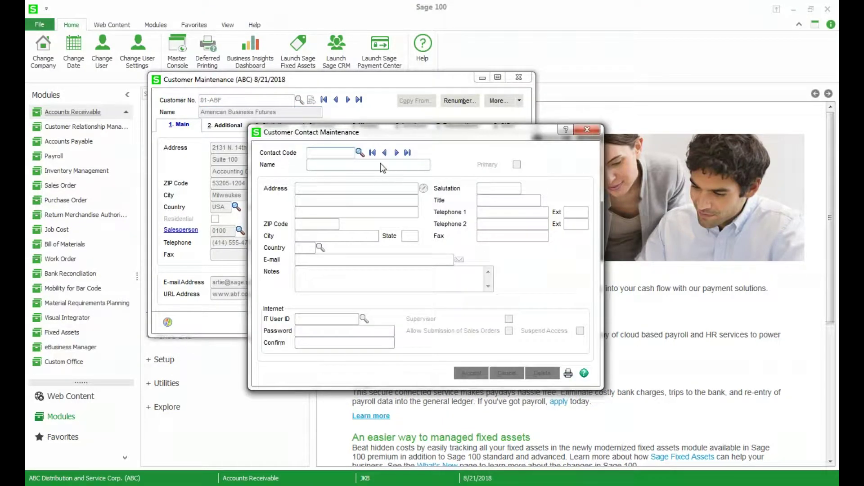
pyautogui.click(372, 153)
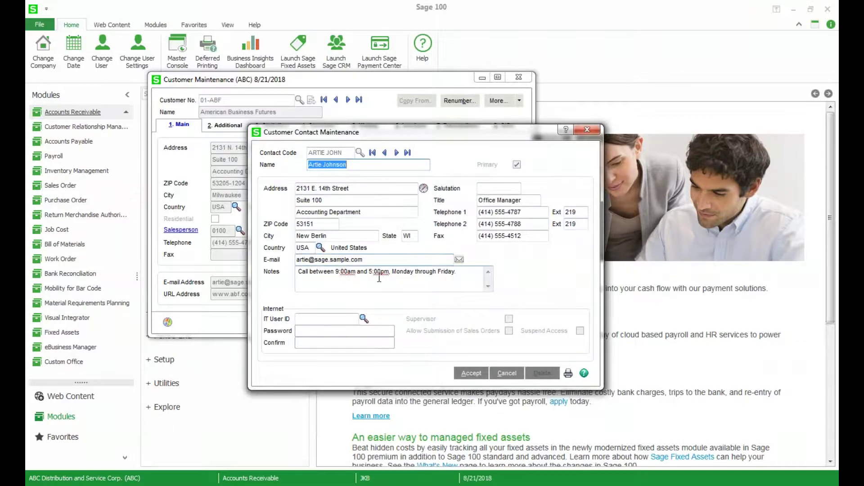
# Fix the contact note to read 9:00am, correct 'Splel' to Spell, and close the contact window.
pyautogui.click(351, 273)
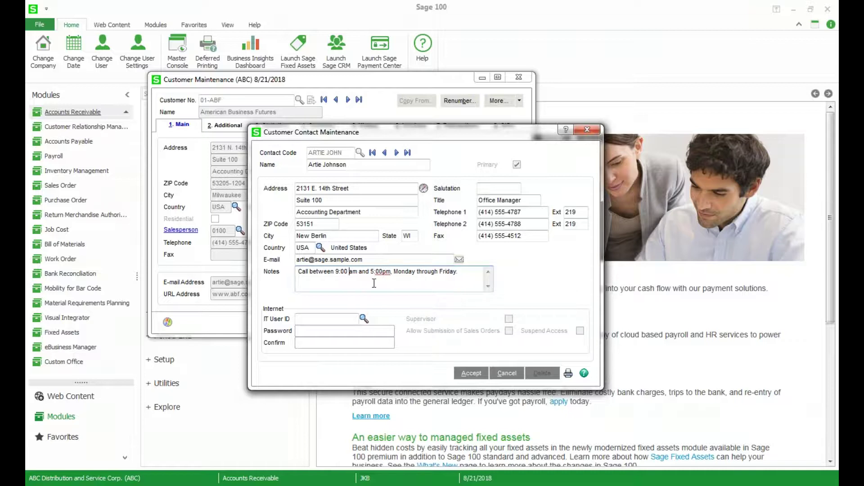
pyautogui.moveTo(355, 485)
pyautogui.press('BackSpace')
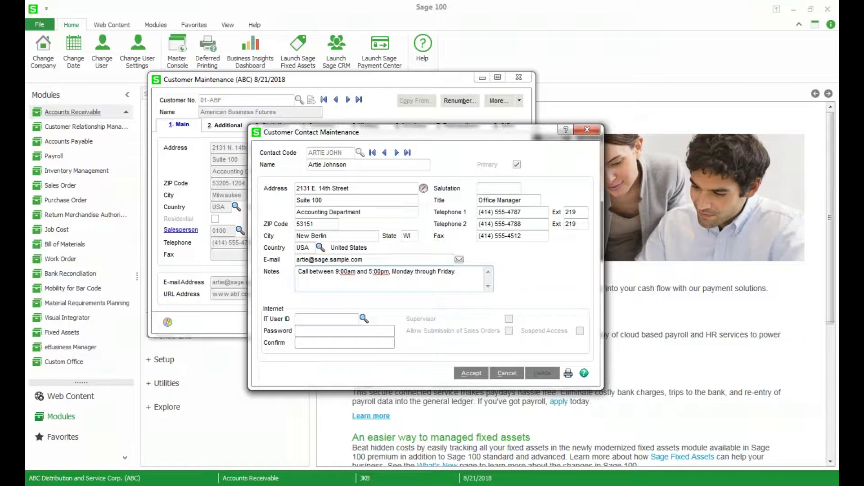
pyautogui.write('S')
pyautogui.write('pe')
pyautogui.write('lel')
pyautogui.rightClick(465, 273)
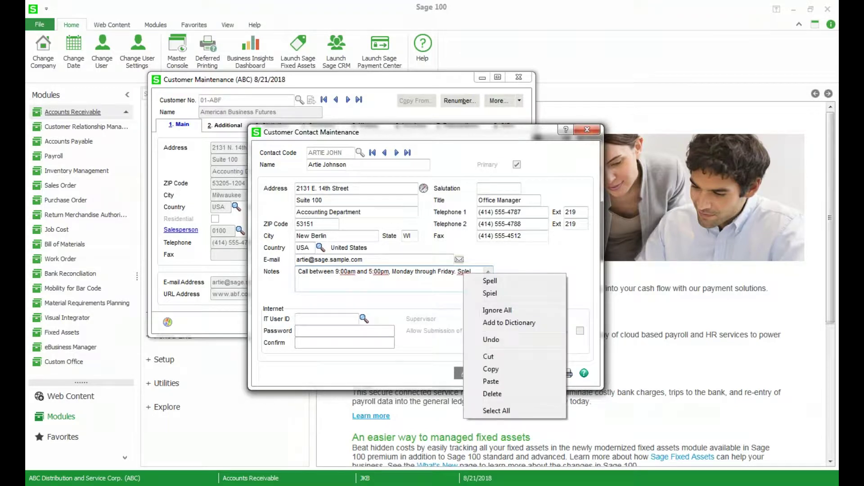
pyautogui.click(491, 281)
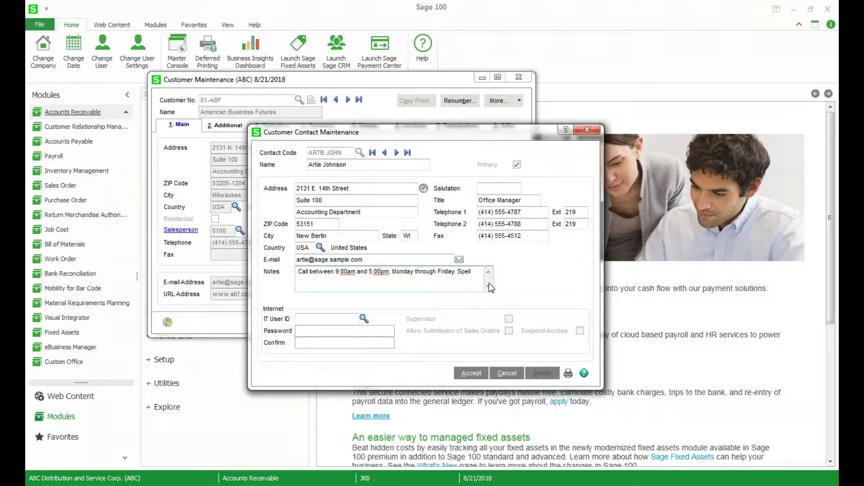
pyautogui.click(587, 132)
# Close Customer Maintenance and load sales order 0000171 for American Business Futures in Sales Order Entry.
pyautogui.click(544, 42)
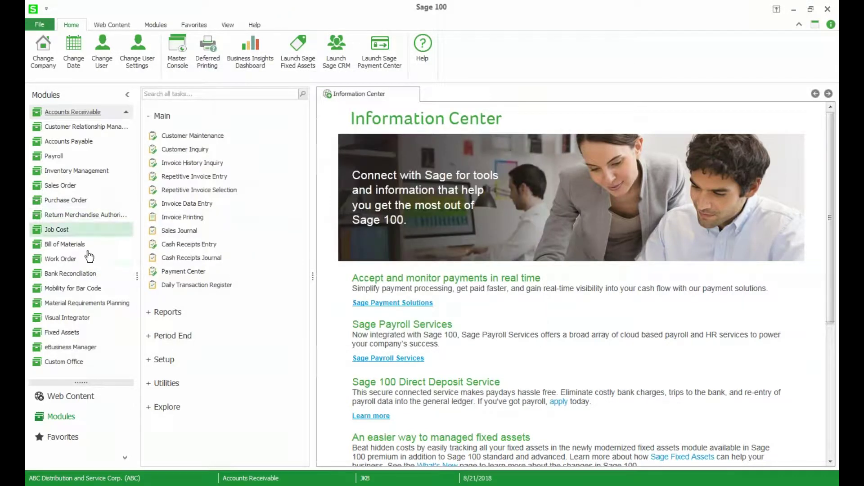
pyautogui.click(65, 189)
pyautogui.click(247, 123)
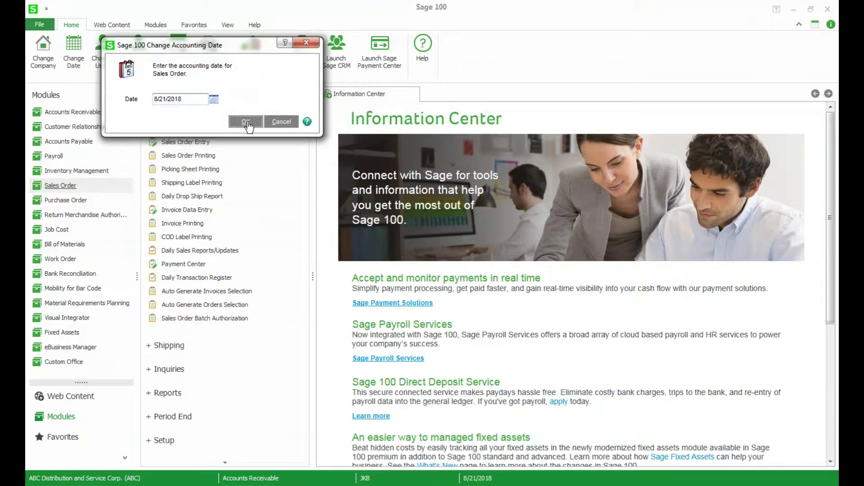
pyautogui.click(196, 145)
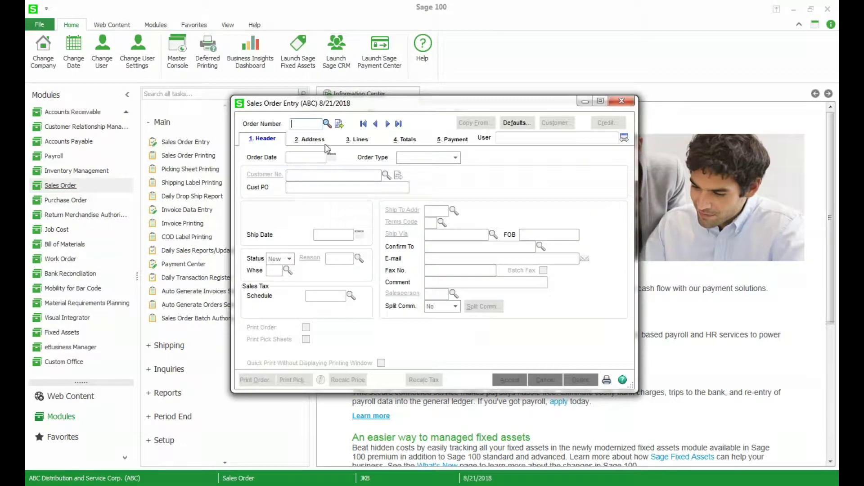
pyautogui.click(398, 124)
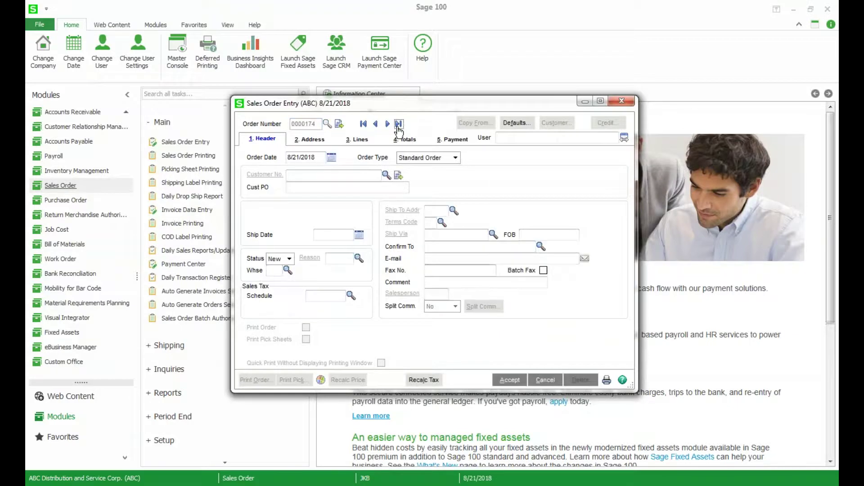
pyautogui.click(375, 124)
# Browse the ship date calendar through January, December and January 2021, keeping the ship date at 12/1/2020.
pyautogui.click(359, 234)
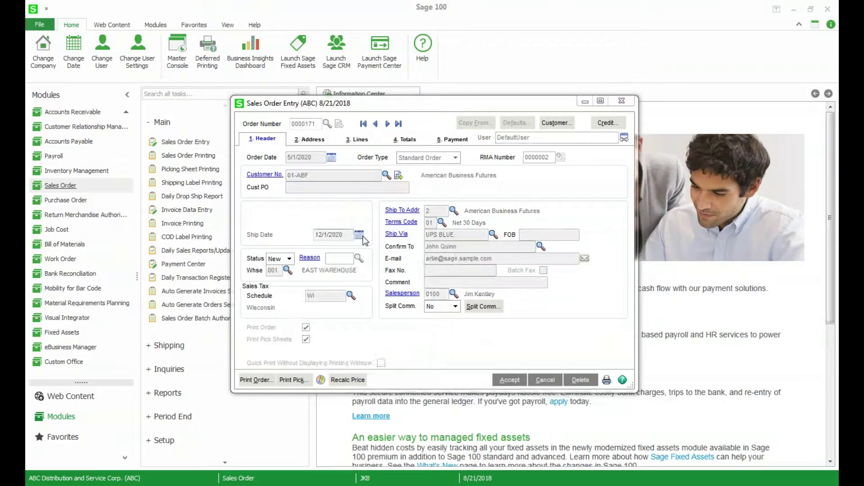
pyautogui.click(383, 265)
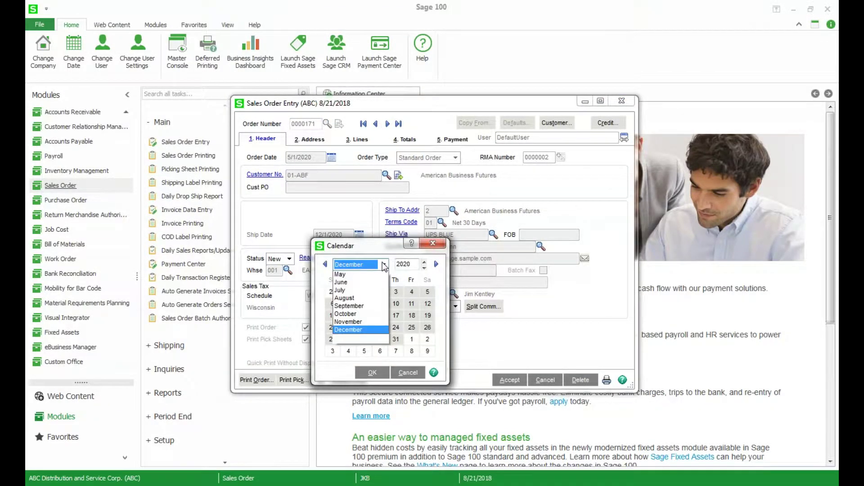
pyautogui.click(380, 276)
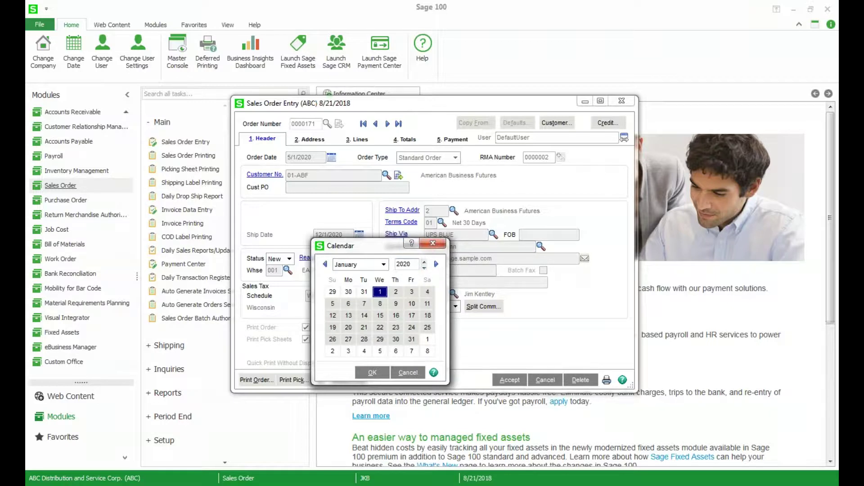
pyautogui.click(384, 264)
pyautogui.click(355, 362)
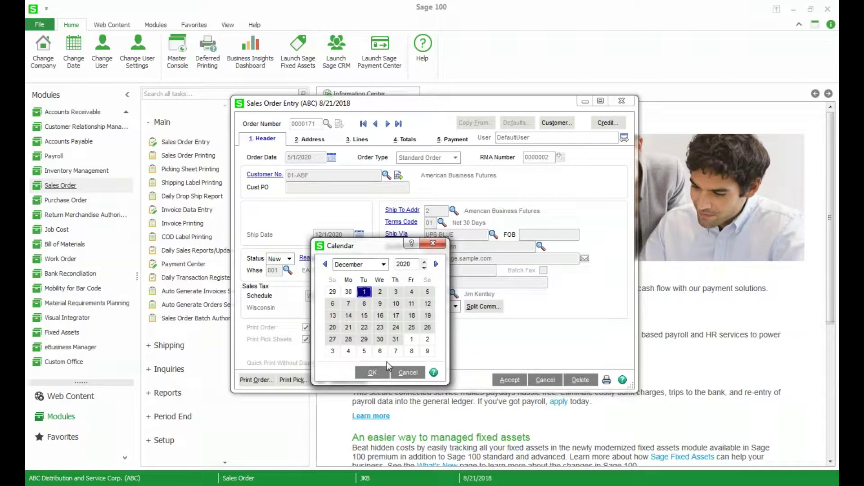
pyautogui.click(371, 266)
pyautogui.scroll(1, 358, 275)
pyautogui.click(359, 275)
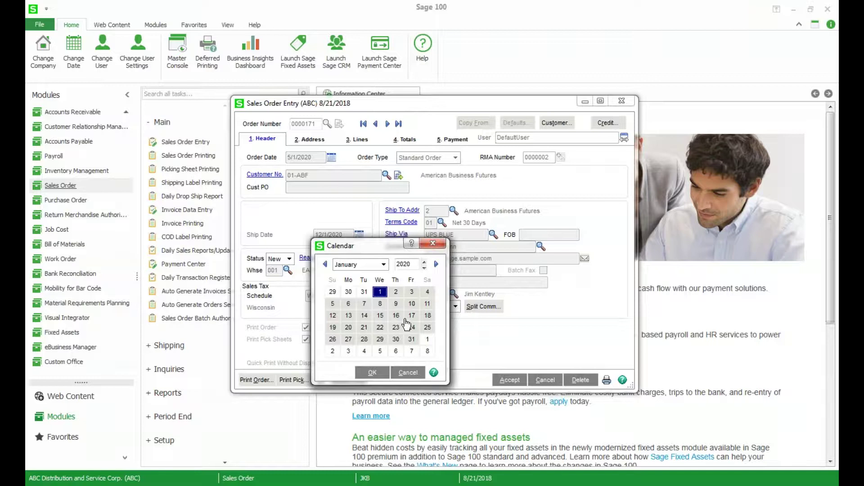
pyautogui.click(410, 373)
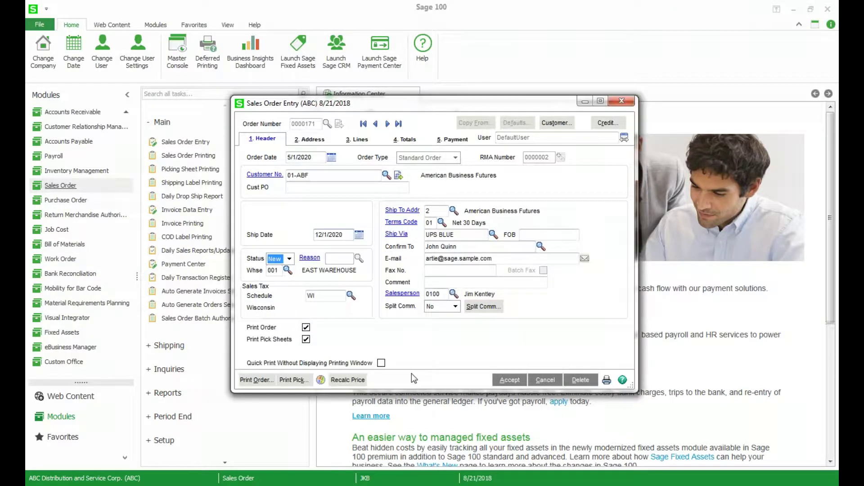
pyautogui.click(359, 235)
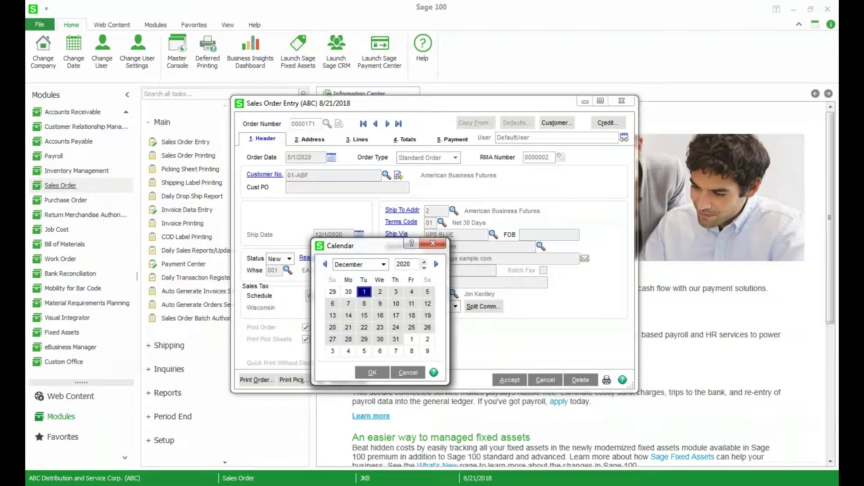
pyautogui.click(436, 264)
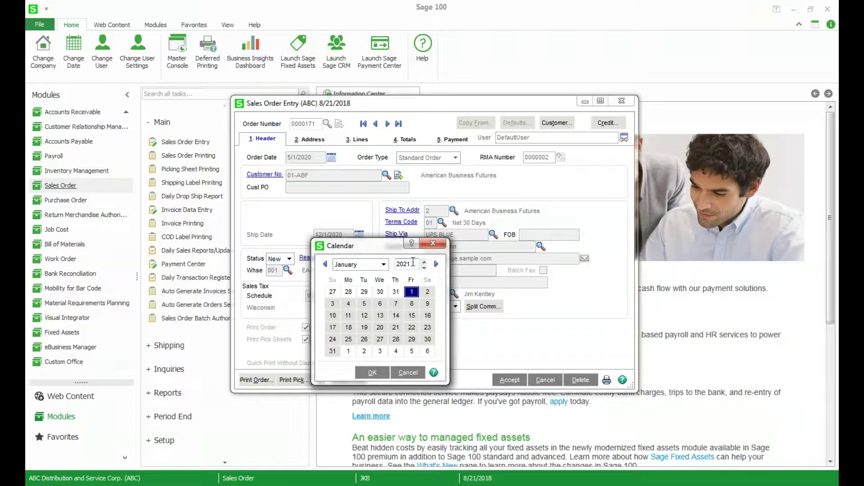
pyautogui.click(435, 245)
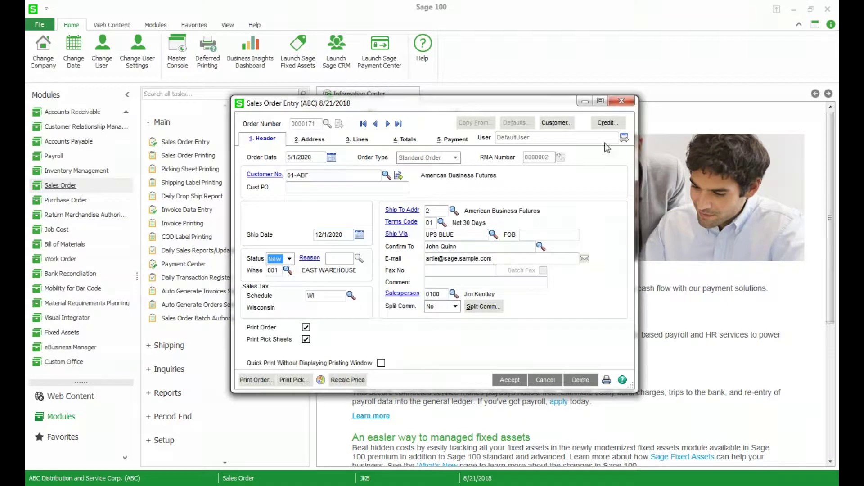
# Close Sales Order Entry and switch Sage 100 into Toolbar Mode from the View options.
pyautogui.click(623, 102)
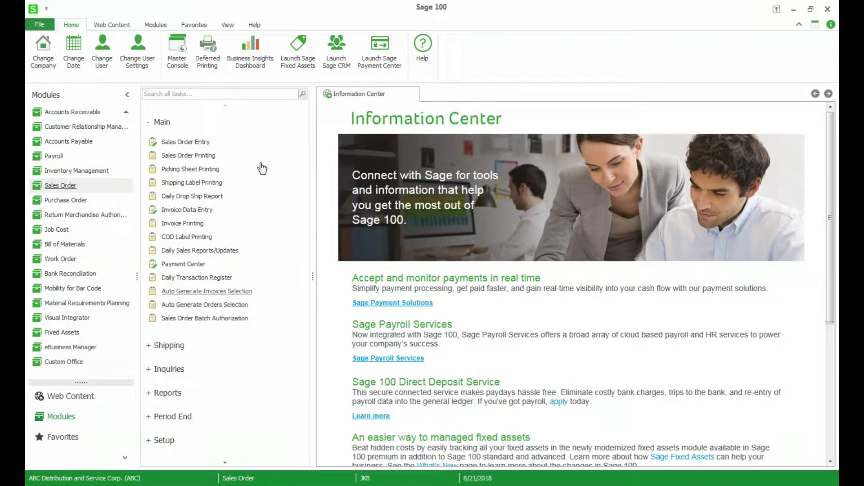
pyautogui.click(228, 26)
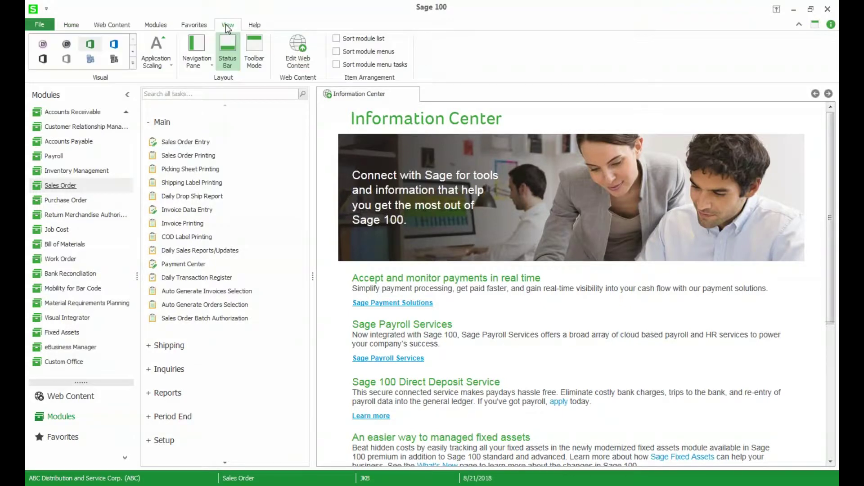
pyautogui.click(255, 58)
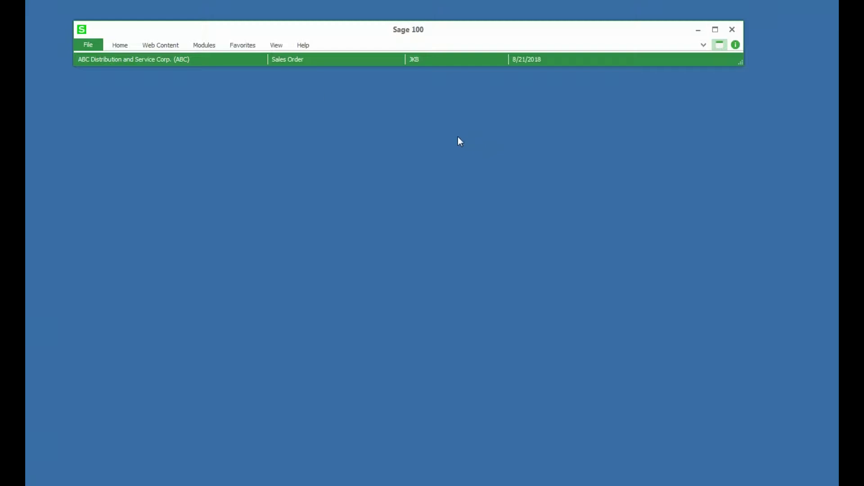
# From the toolbar Modules menu, switch to Accounts Receivable and browse its Main tasks.
pyautogui.click(206, 45)
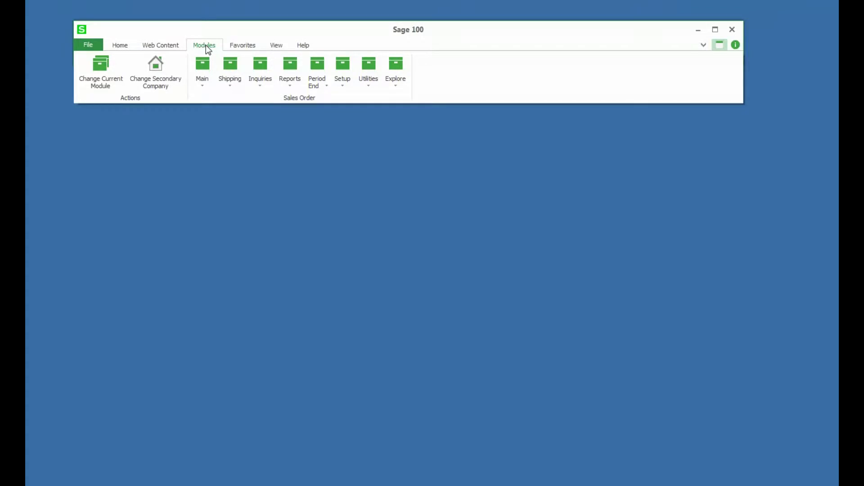
pyautogui.click(104, 84)
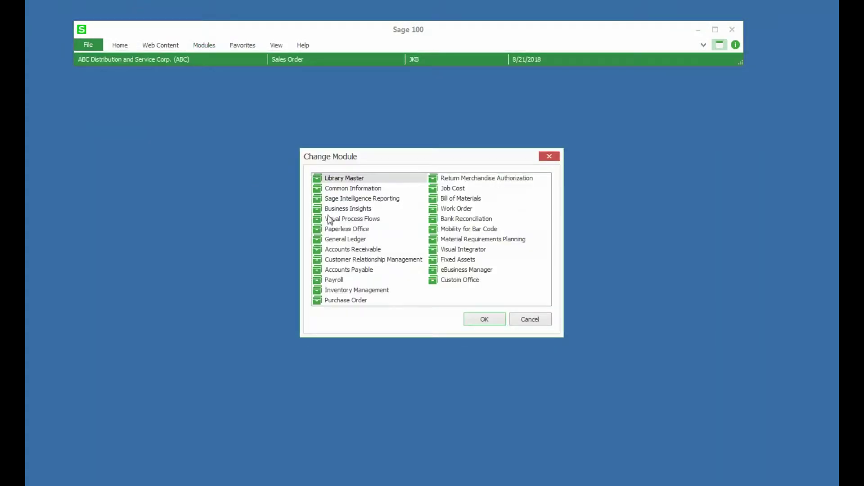
pyautogui.doubleClick(356, 249)
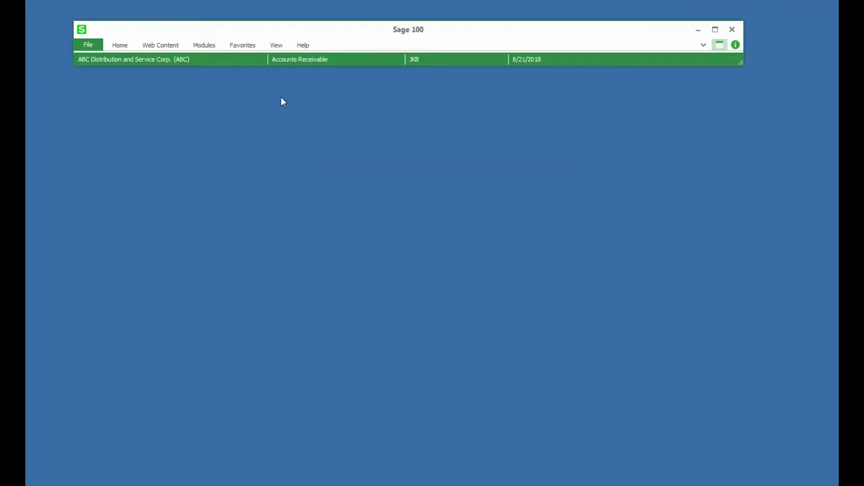
pyautogui.click(211, 46)
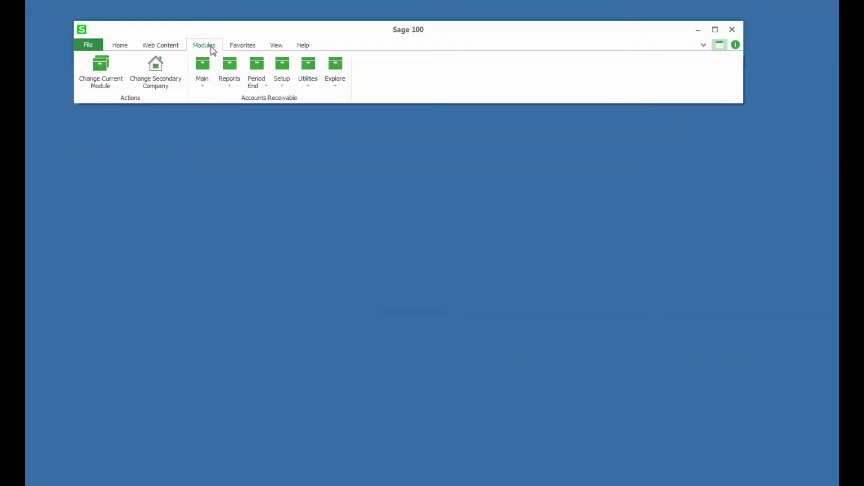
pyautogui.click(205, 86)
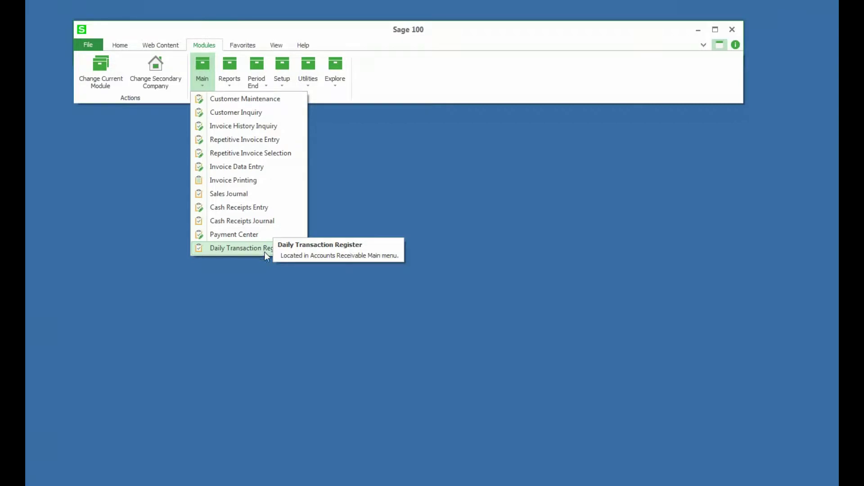
# Turn off Toolbar Mode to restore the full Sage 100 layout.
pyautogui.click(277, 45)
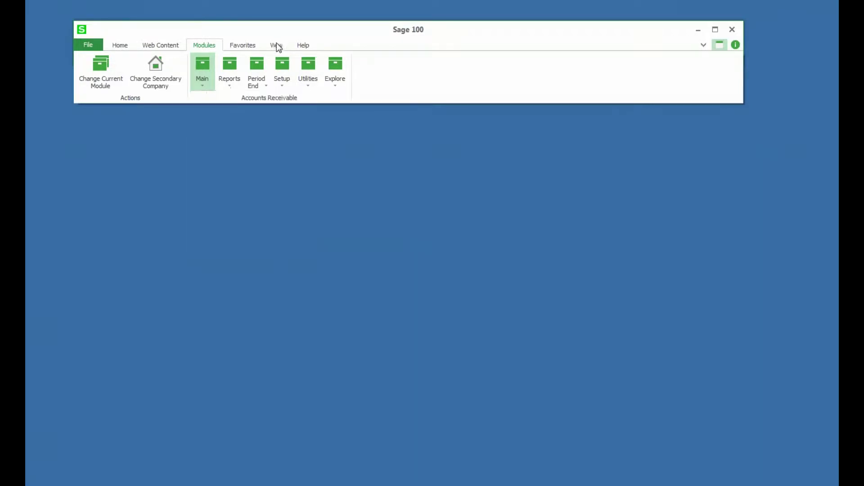
pyautogui.click(278, 46)
pyautogui.click(305, 86)
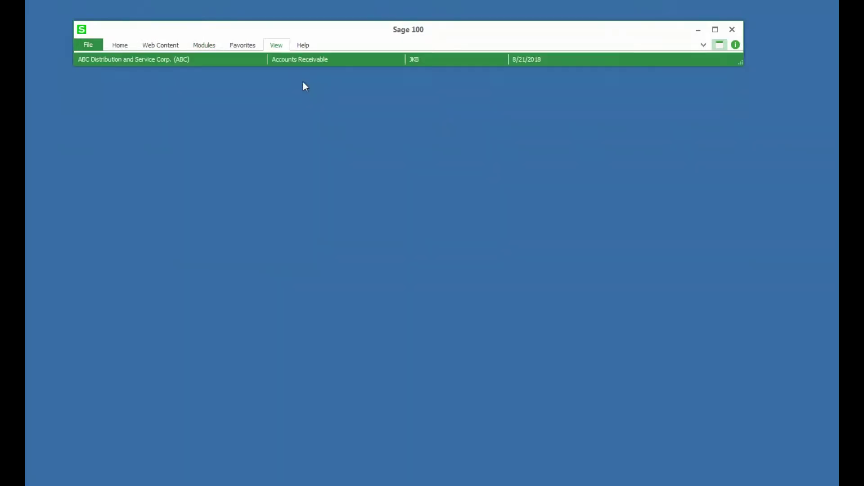
# Maximize the Sage 100 window, switch to Library Master, and open Role Maintenance.
pyautogui.doubleClick(365, 32)
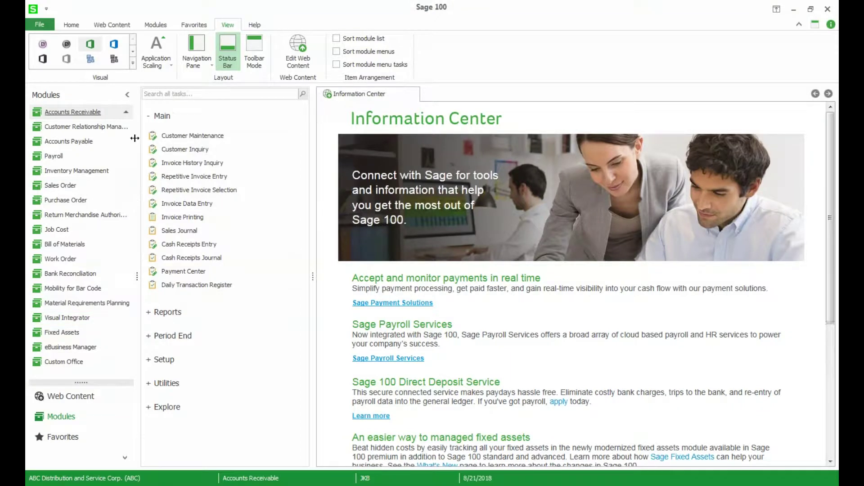
pyautogui.scroll(2, 129, 118)
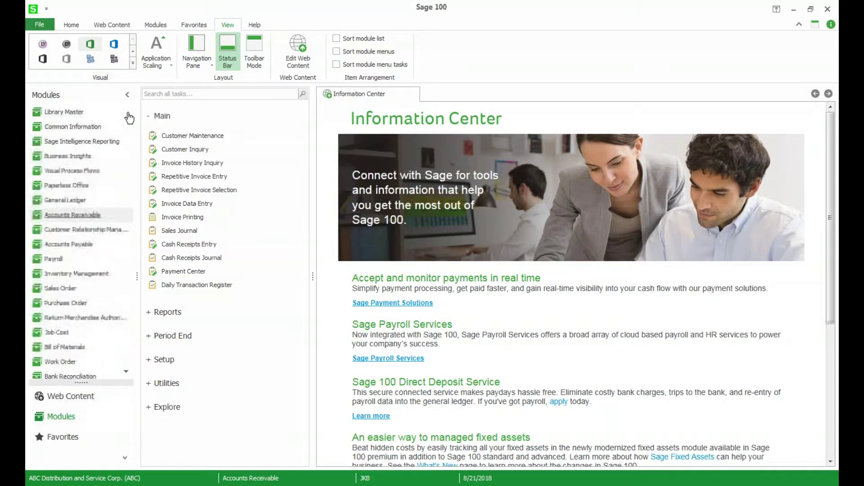
pyautogui.click(87, 115)
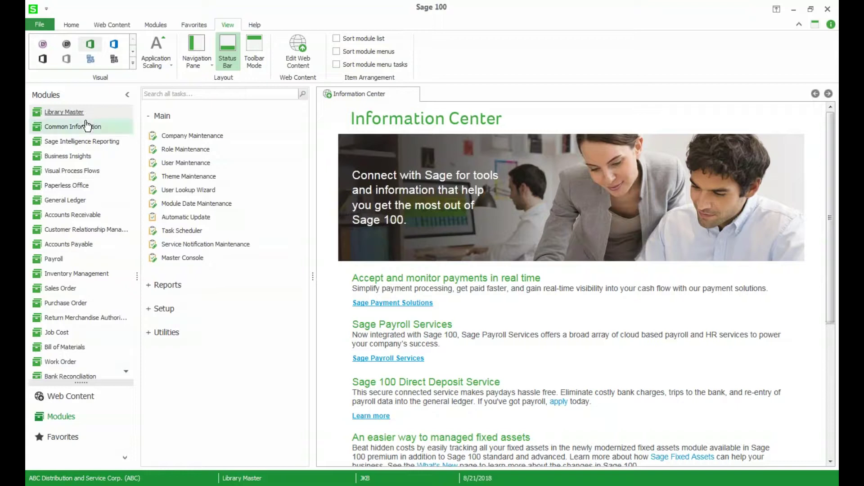
pyautogui.click(175, 151)
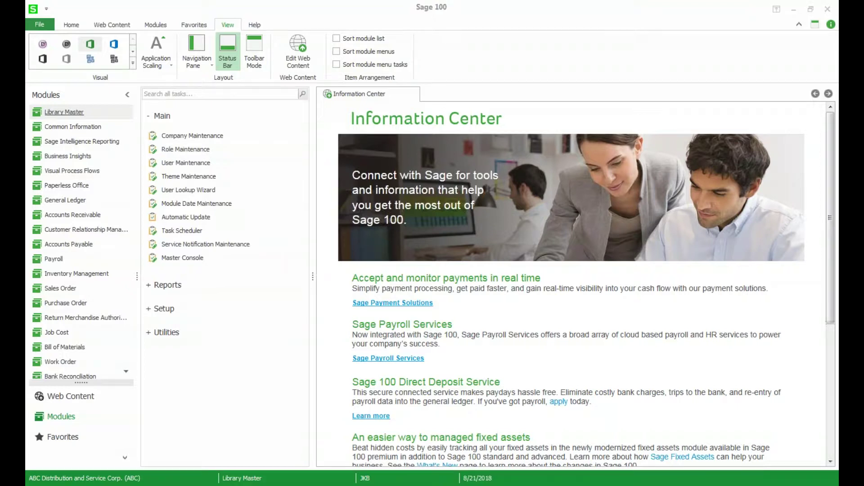
# Review the Admin role's Accounts Payable module options, then close Role Maintenance.
pyautogui.click(451, 155)
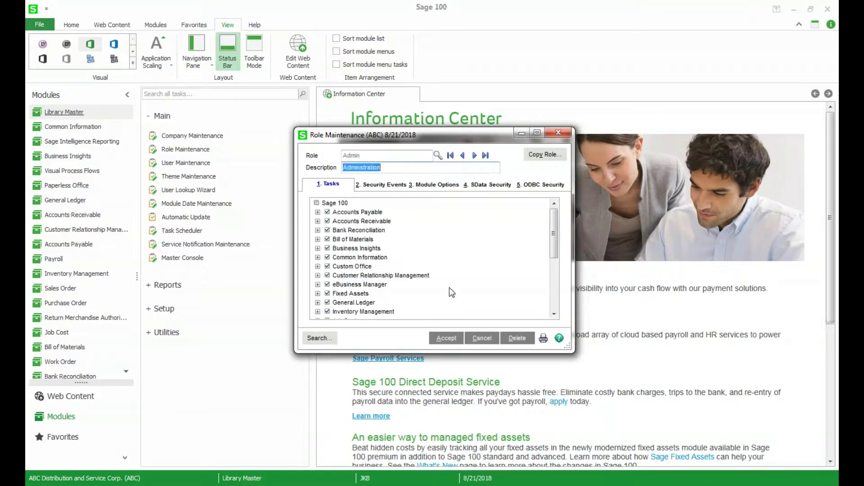
pyautogui.click(455, 187)
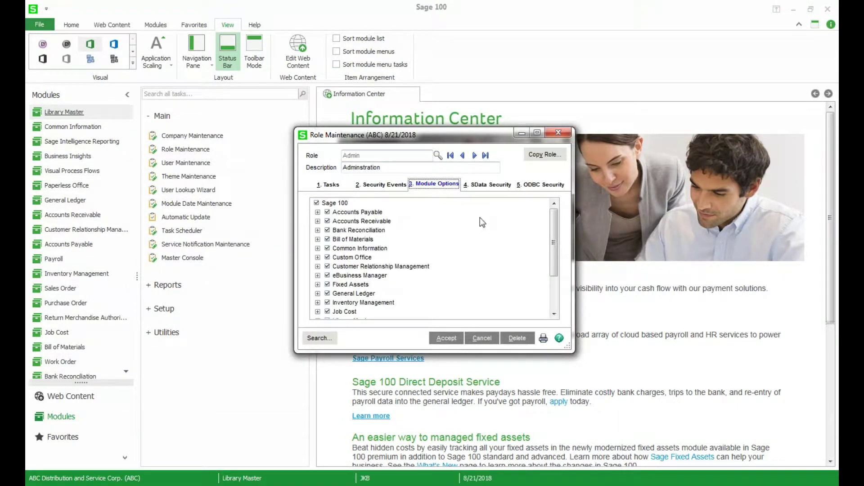
pyautogui.click(317, 212)
pyautogui.moveTo(554, 245); pyautogui.dragTo(555, 253)
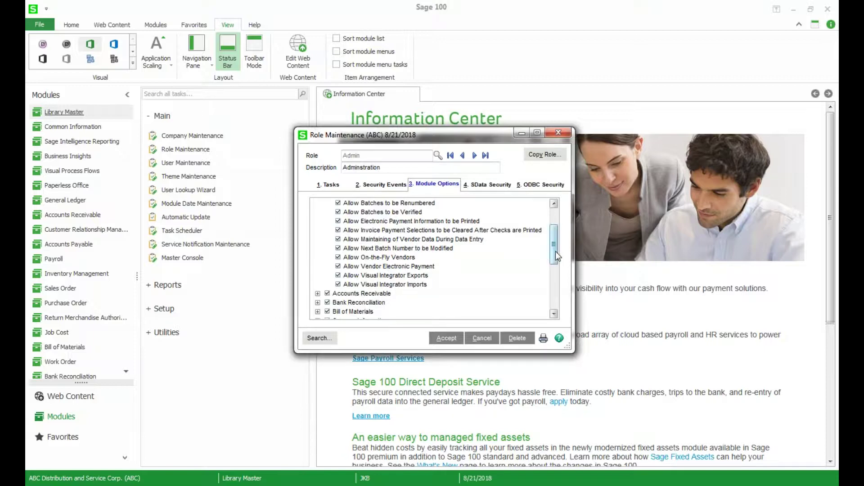
pyautogui.moveTo(556, 252); pyautogui.dragTo(557, 261)
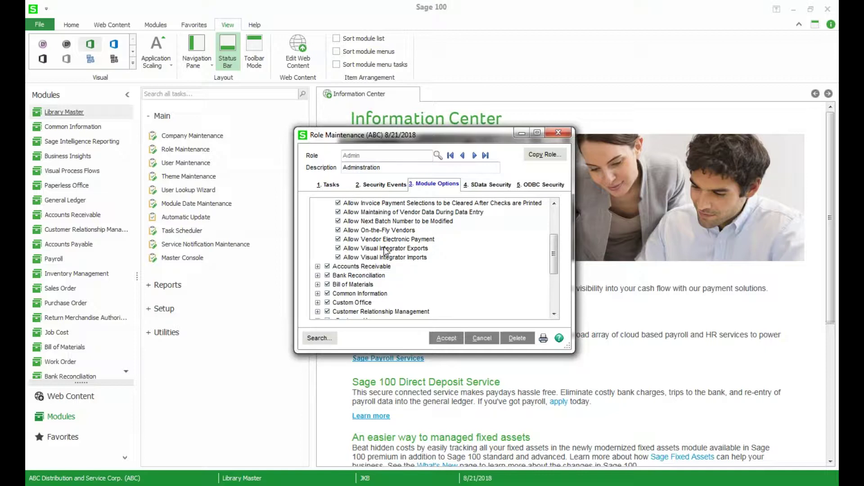
pyautogui.click(559, 133)
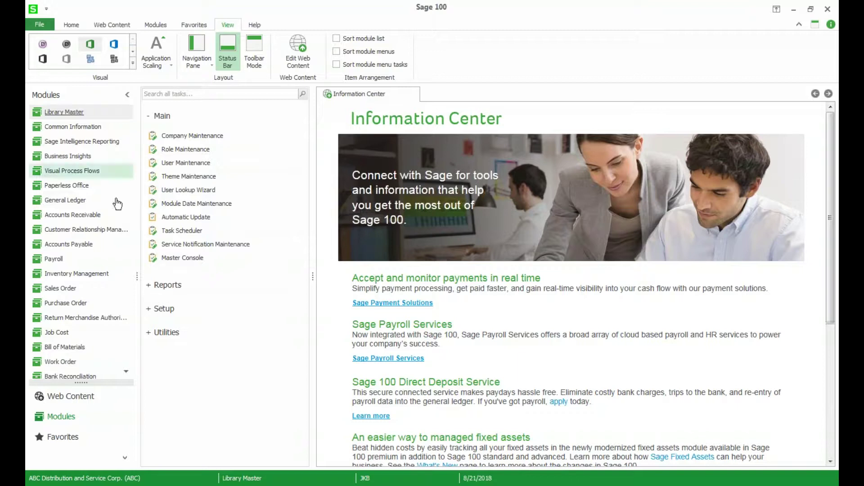
# Switch to Paperless Office and open Form Maintenance from its Setup tasks.
pyautogui.click(90, 188)
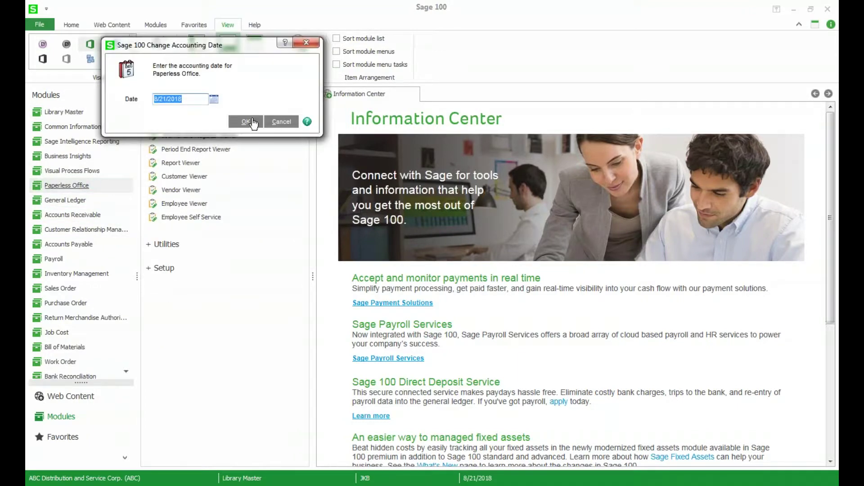
pyautogui.click(251, 122)
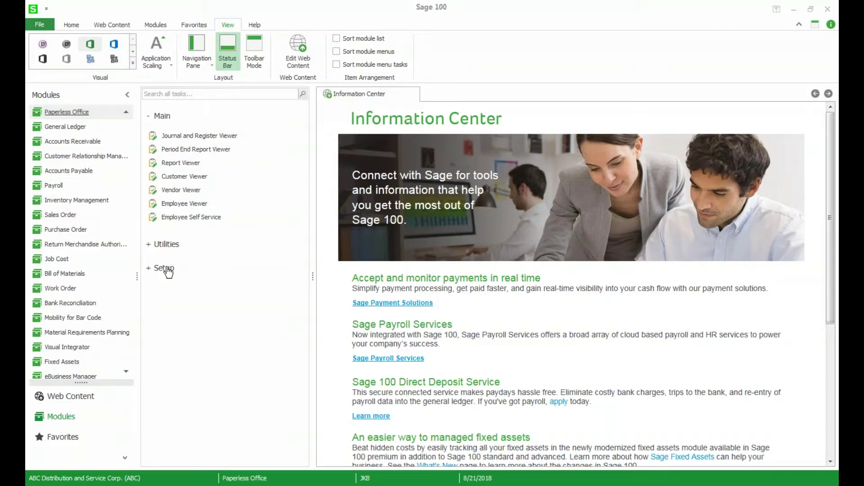
pyautogui.click(163, 268)
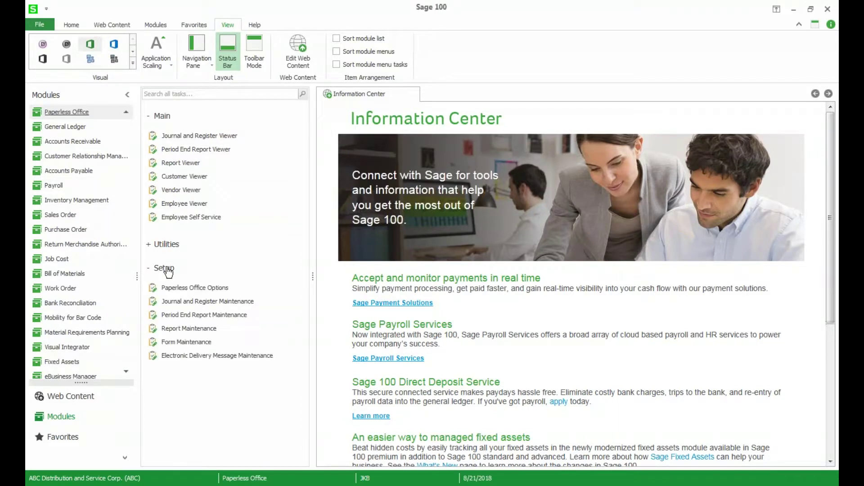
pyautogui.click(186, 343)
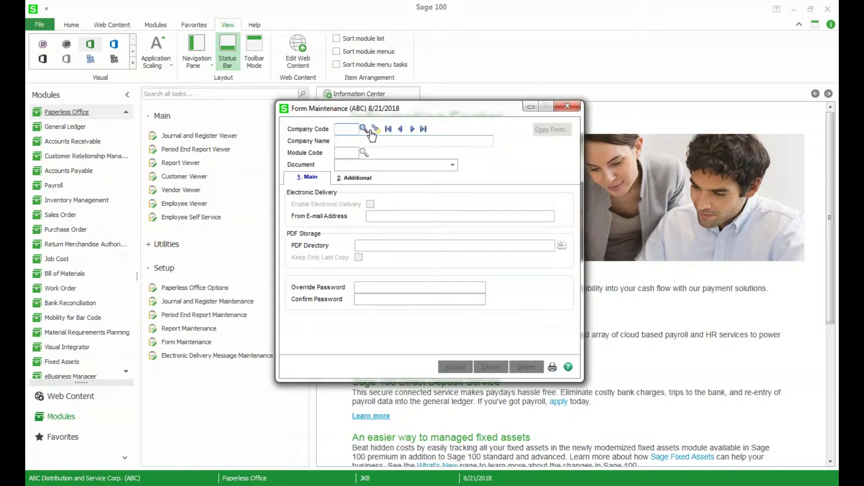
# View the document types for company ABC and the Payroll module, then close Form Maintenance.
pyautogui.click(363, 128)
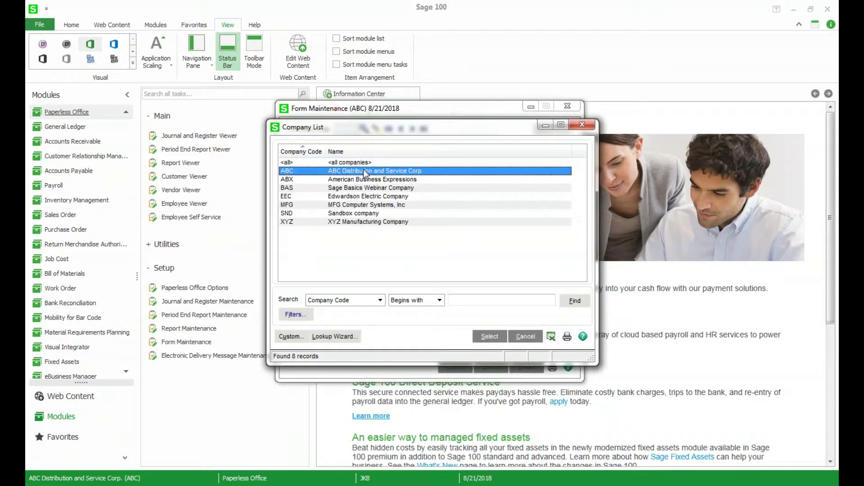
pyautogui.doubleClick(363, 167)
pyautogui.click(364, 153)
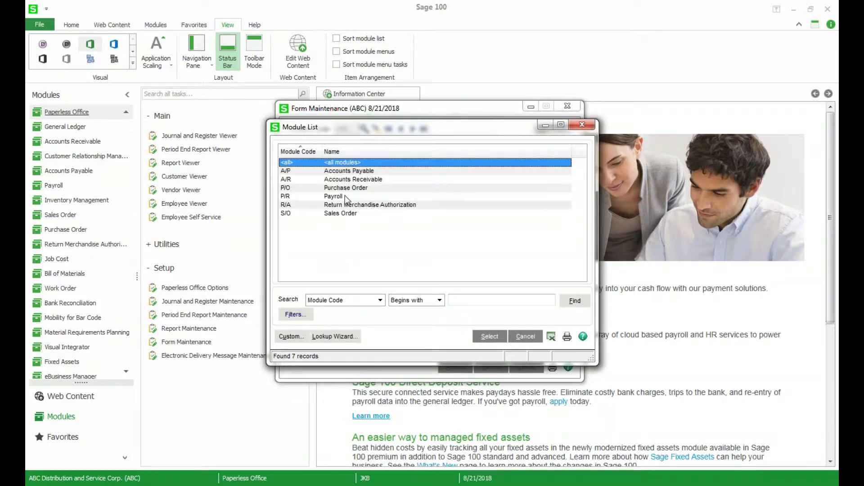
pyautogui.doubleClick(345, 196)
pyautogui.click(452, 166)
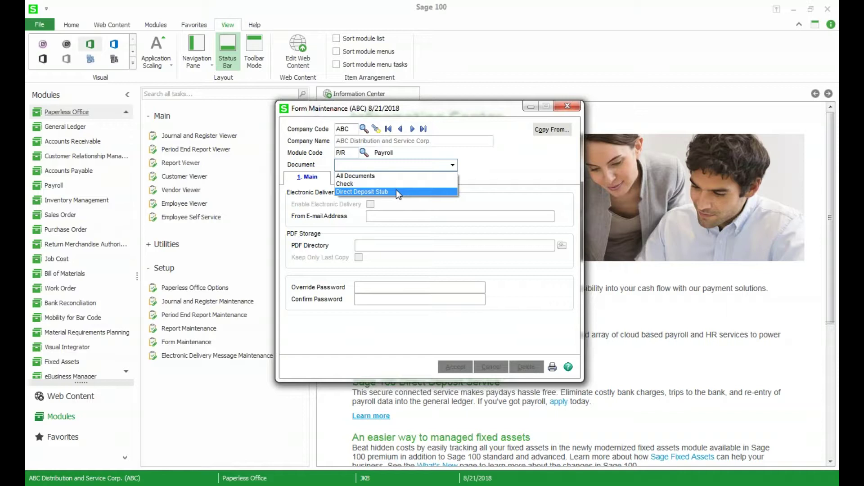
pyautogui.press('Escape')
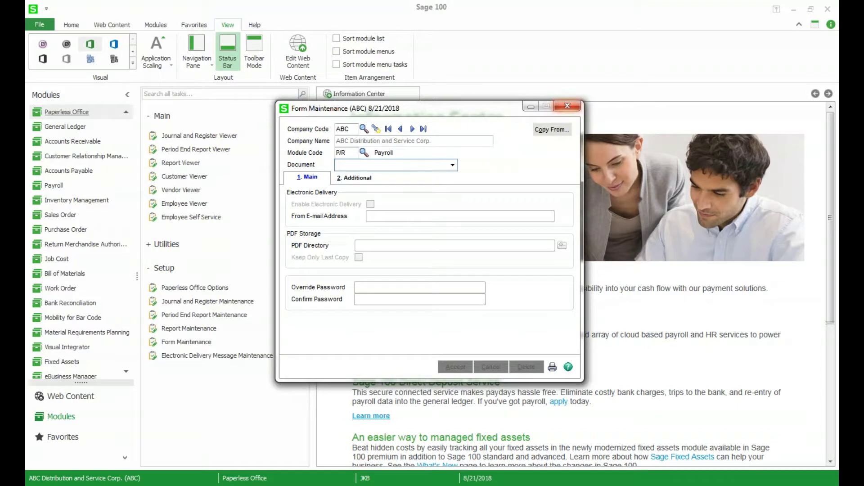
pyautogui.click(564, 107)
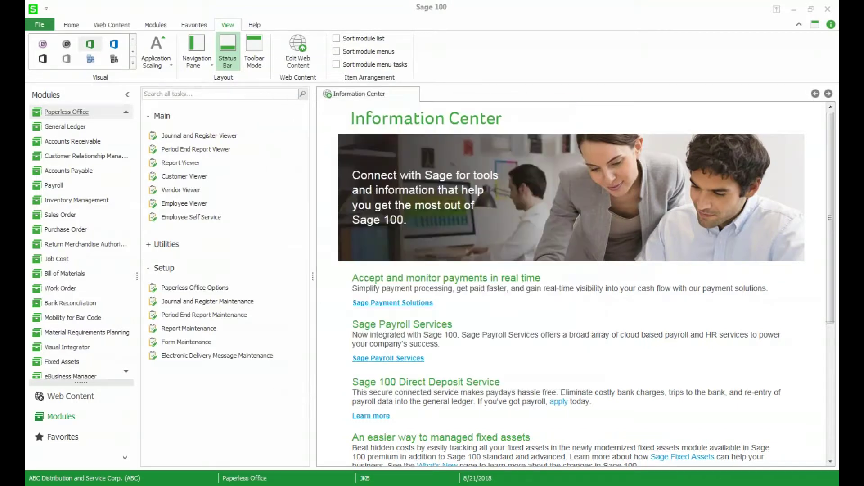
# In Inventory Management, open Warehouse Code Maintenance on warehouse 000, Central Warehouse.
pyautogui.click(96, 205)
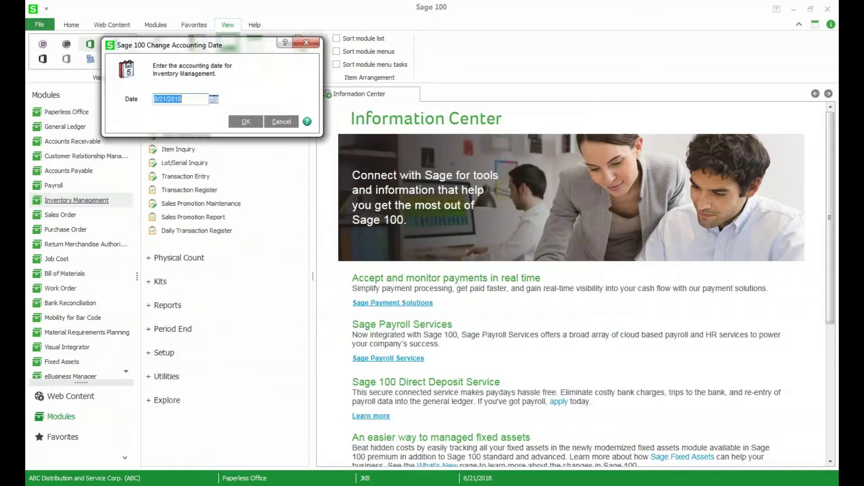
pyautogui.press('Return')
pyautogui.click(163, 353)
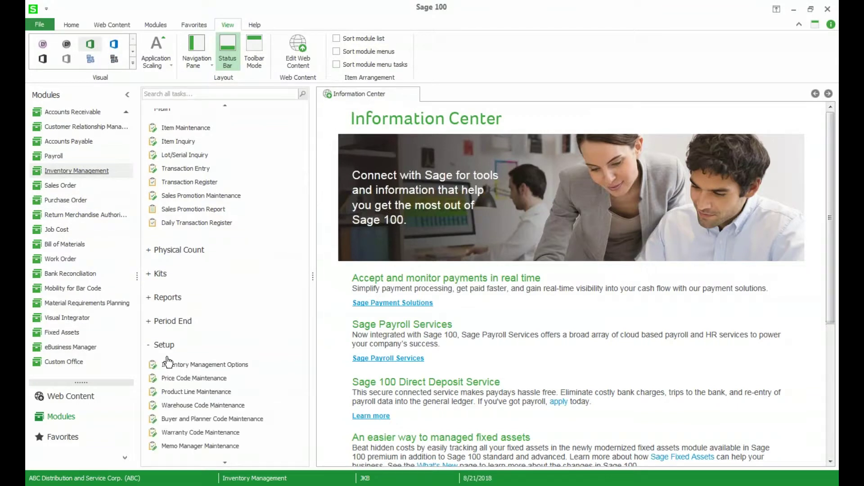
pyautogui.click(211, 410)
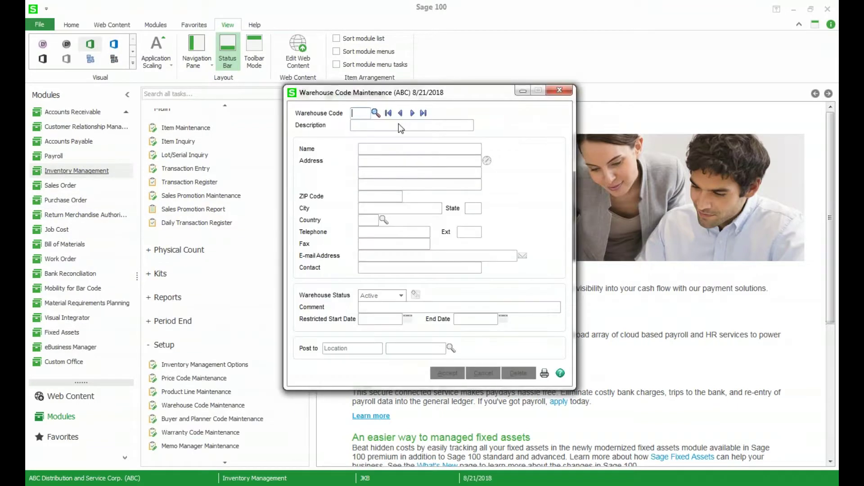
pyautogui.click(388, 113)
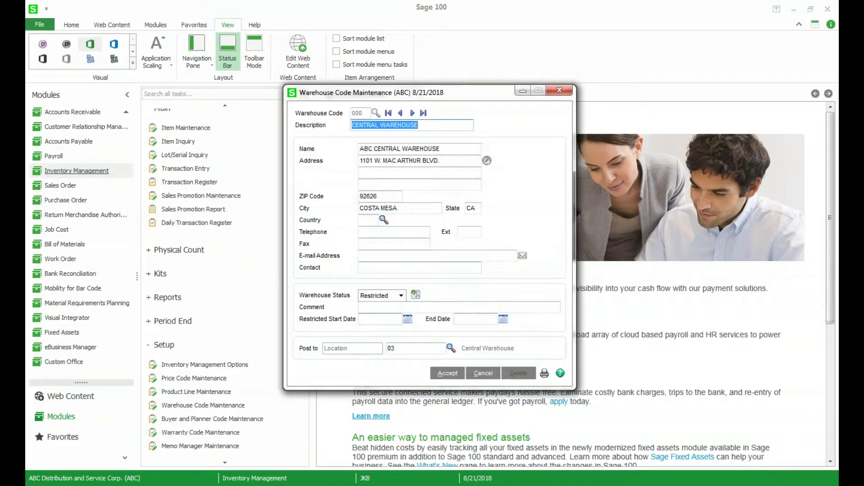
# Set the warehouse status to Active, clear the restricted dates, and show the status choices.
pyautogui.click(400, 295)
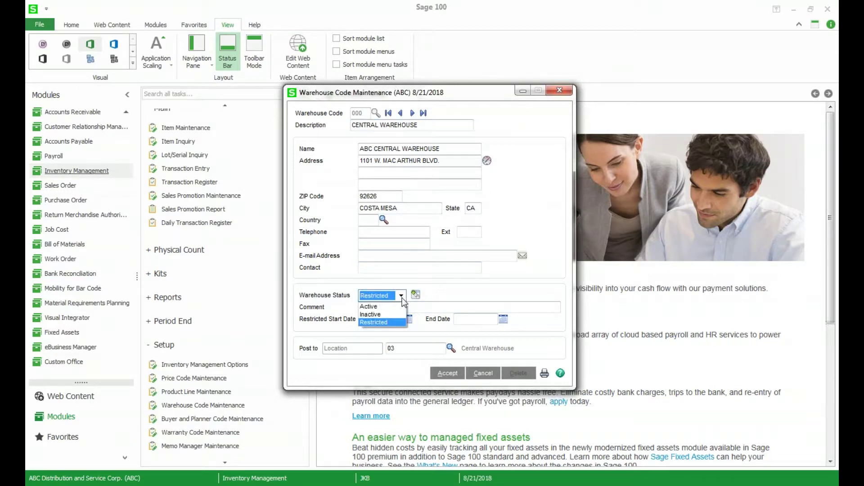
pyautogui.click(397, 305)
pyautogui.click(410, 196)
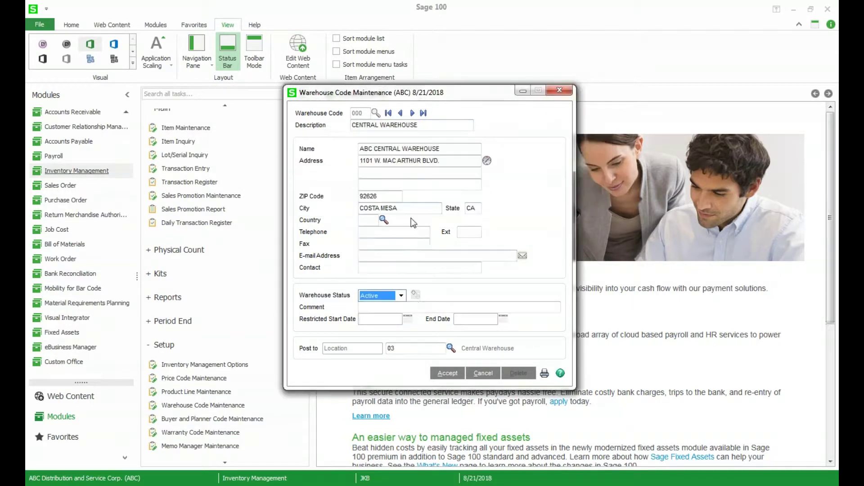
pyautogui.click(402, 295)
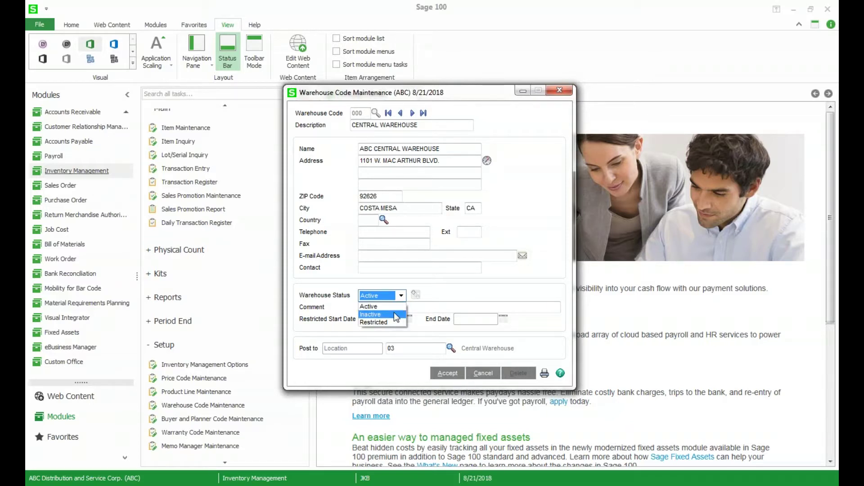
# Try making the warehouse Inactive and review the exception details explaining why it can't be.
pyautogui.click(396, 315)
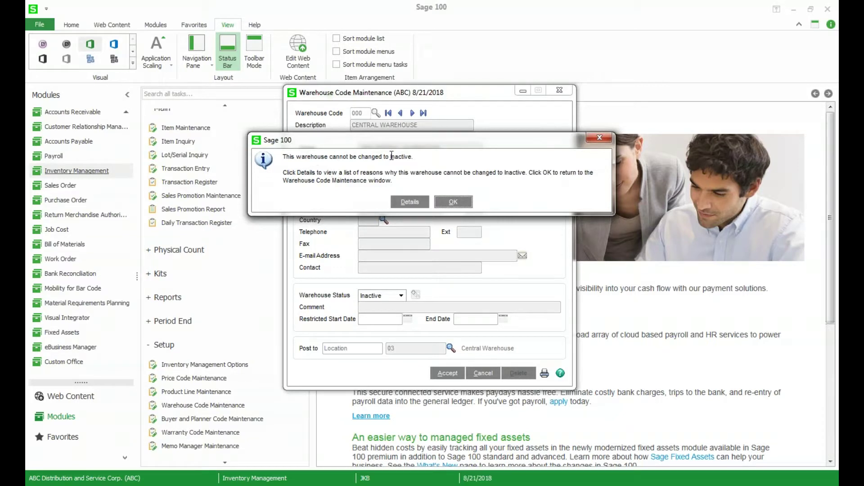
pyautogui.click(409, 204)
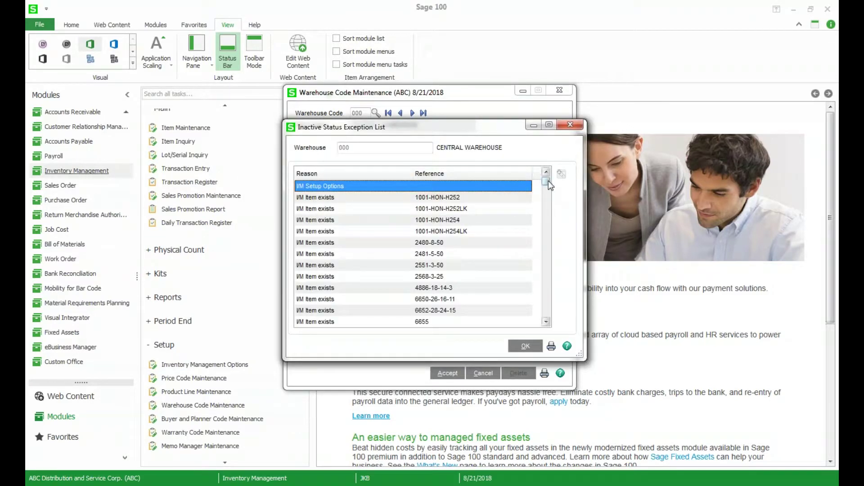
pyautogui.moveTo(548, 180); pyautogui.dragTo(547, 268)
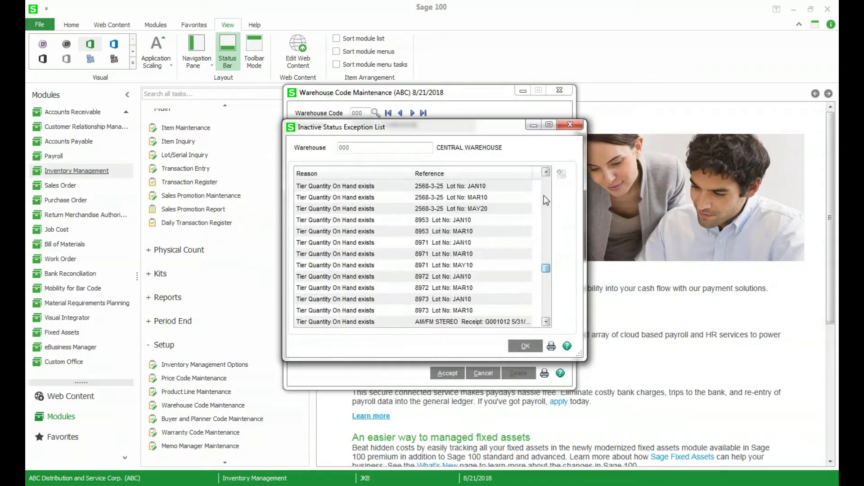
pyautogui.click(571, 126)
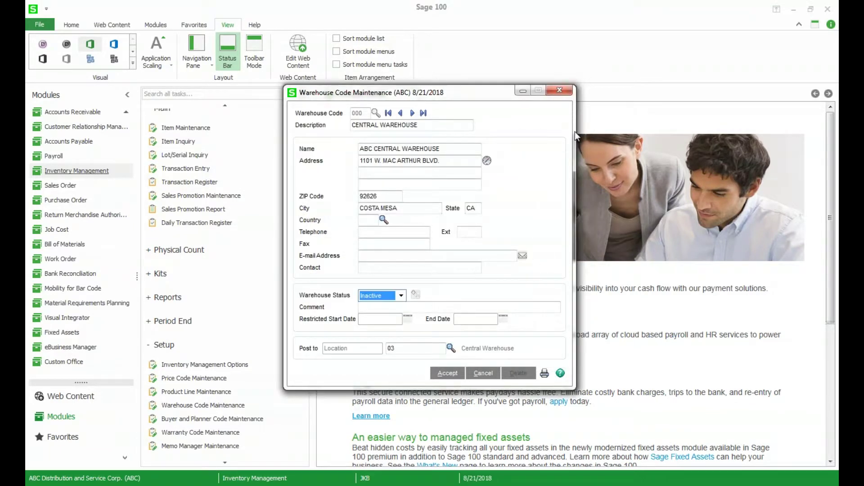
# Choose Restricted status, dismiss the Allow Entry dialog, and close Warehouse Code Maintenance.
pyautogui.click(401, 296)
pyautogui.click(378, 323)
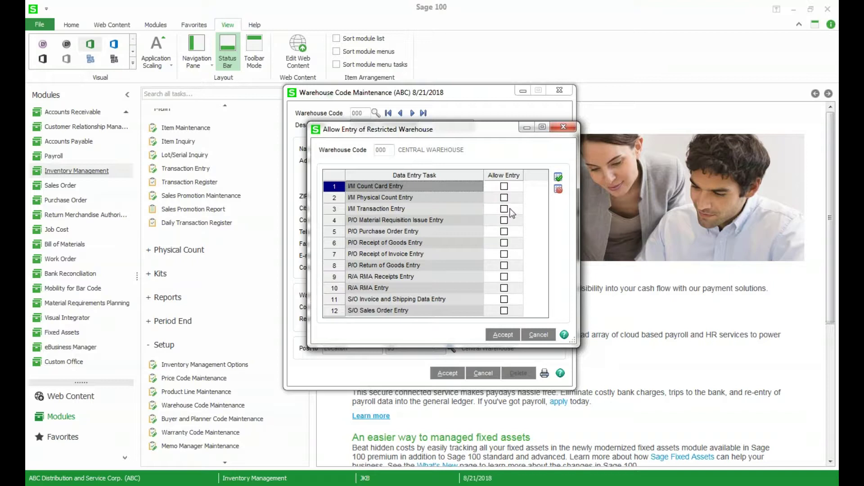
pyautogui.click(563, 126)
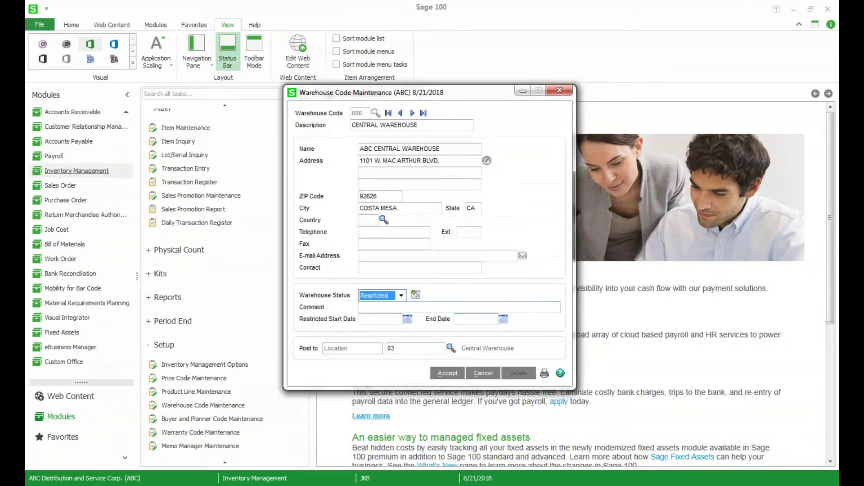
pyautogui.click(384, 321)
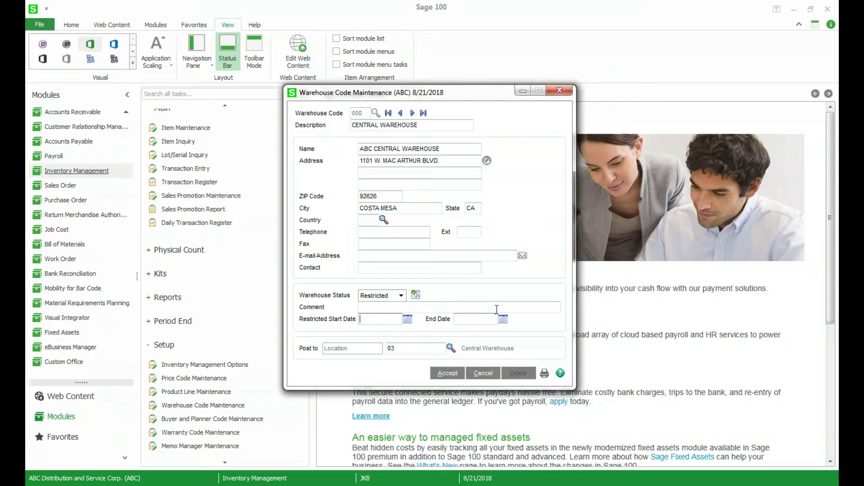
pyautogui.click(559, 91)
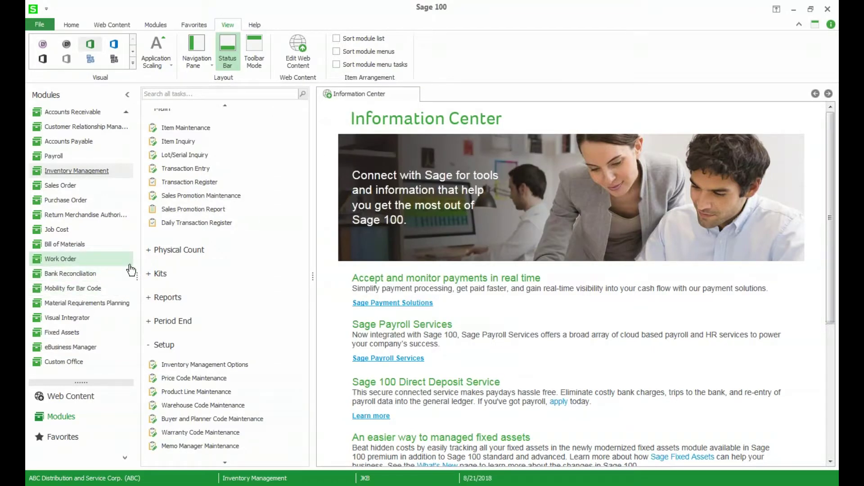
# Switch to Accounts Payable and load the first vendor, Airway Property, in Vendor Maintenance.
pyautogui.click(70, 143)
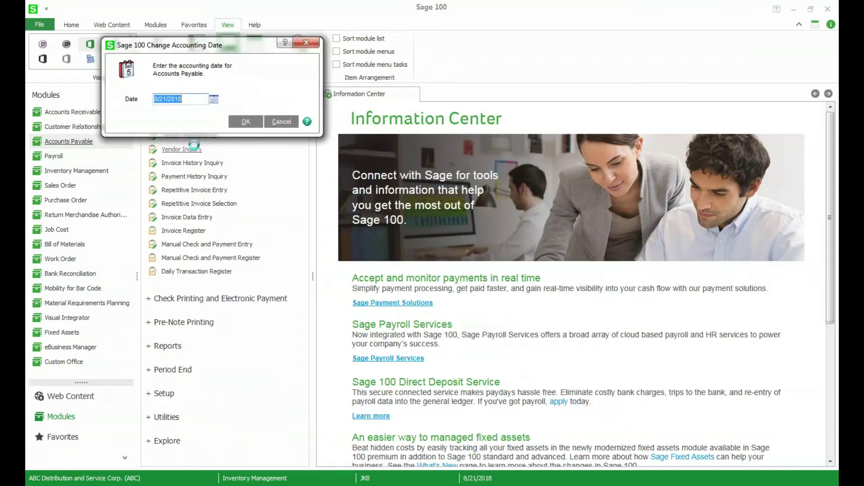
pyautogui.click(239, 120)
pyautogui.click(207, 137)
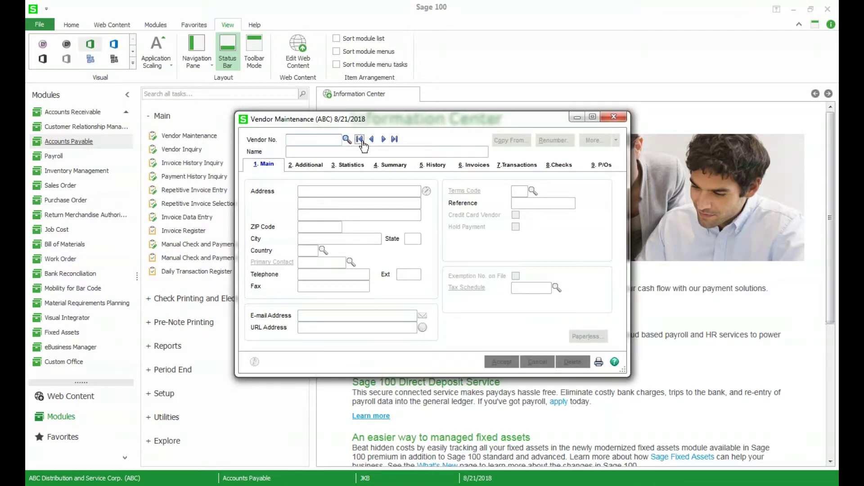
pyautogui.click(359, 139)
# Search the vendor's invoice history inquiry, then close the inquiry and vendor windows.
pyautogui.click(616, 140)
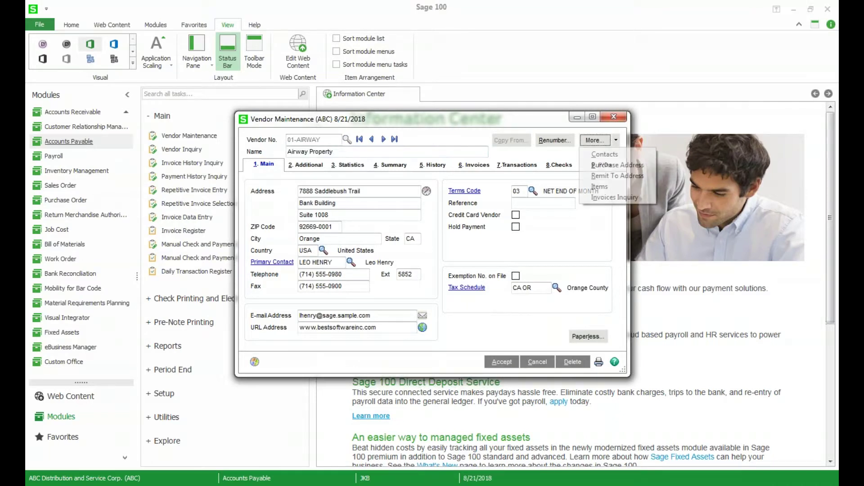
pyautogui.click(618, 196)
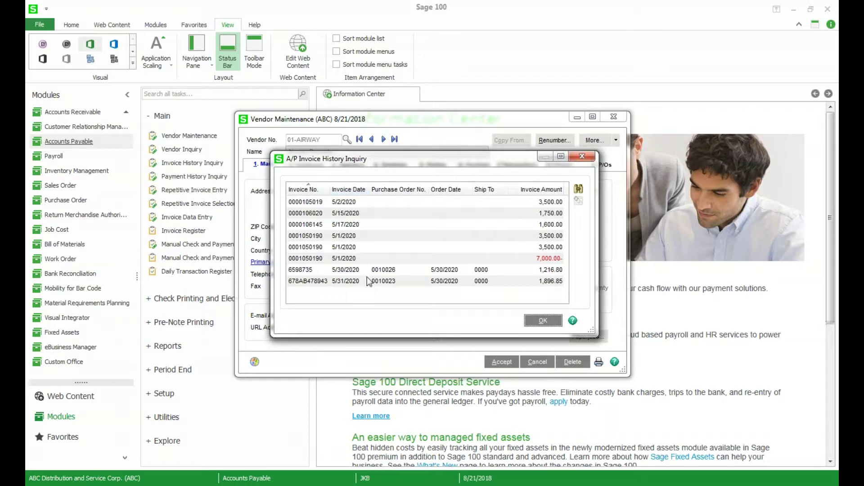
pyautogui.click(579, 191)
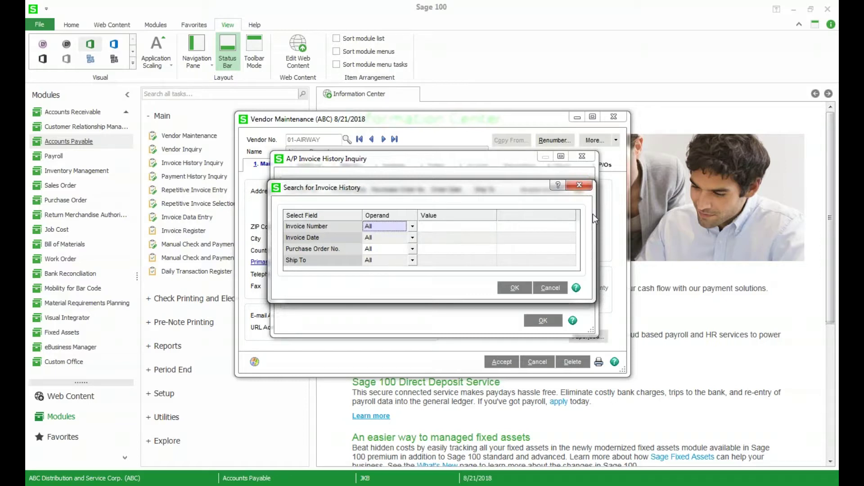
pyautogui.click(579, 185)
pyautogui.click(582, 157)
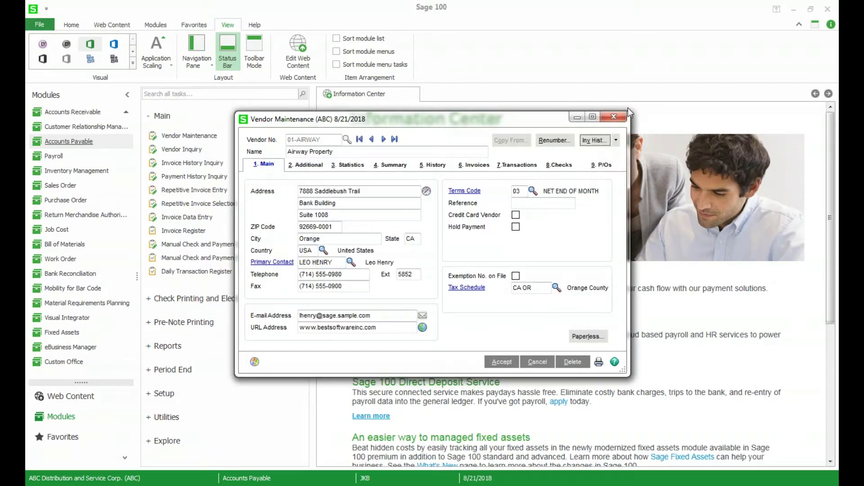
pyautogui.click(613, 117)
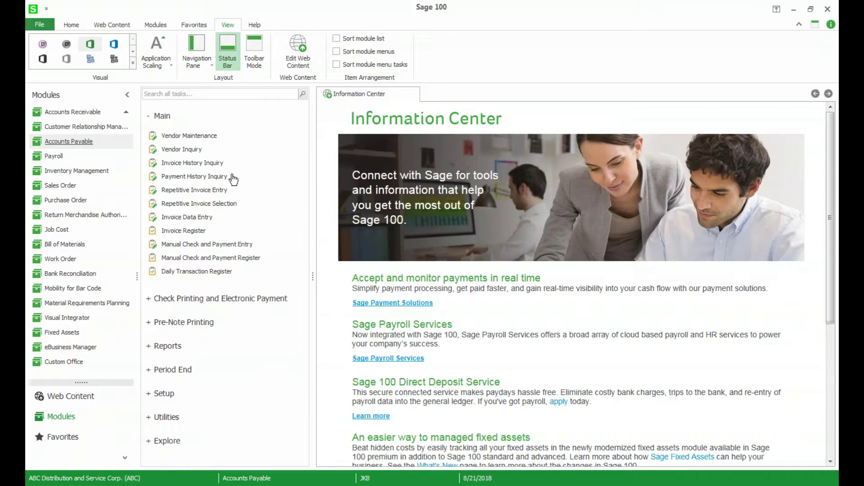
# Start next invoice 0100063 in S/O Invoice Data Entry from sales order 0000156 for 02-ATOZ.
pyautogui.click(66, 186)
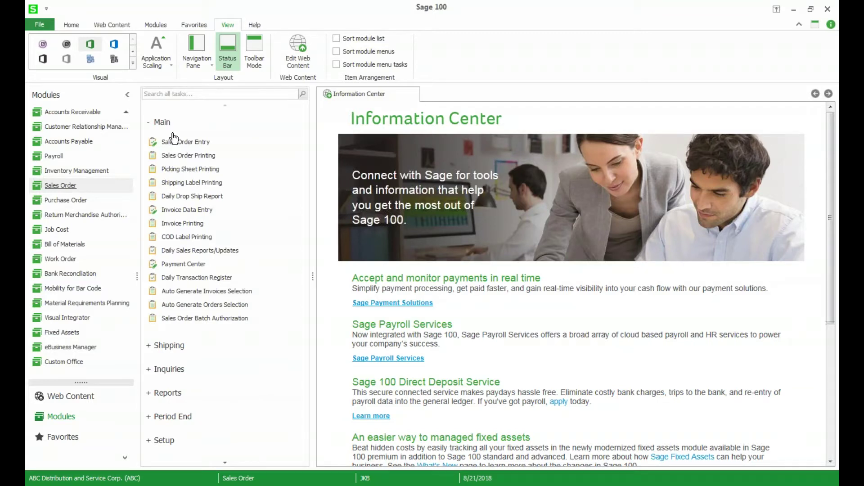
pyautogui.click(191, 210)
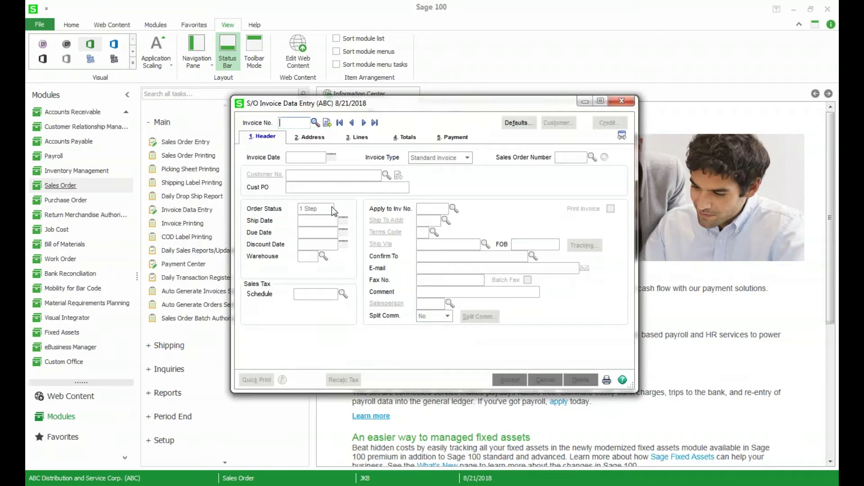
pyautogui.click(328, 123)
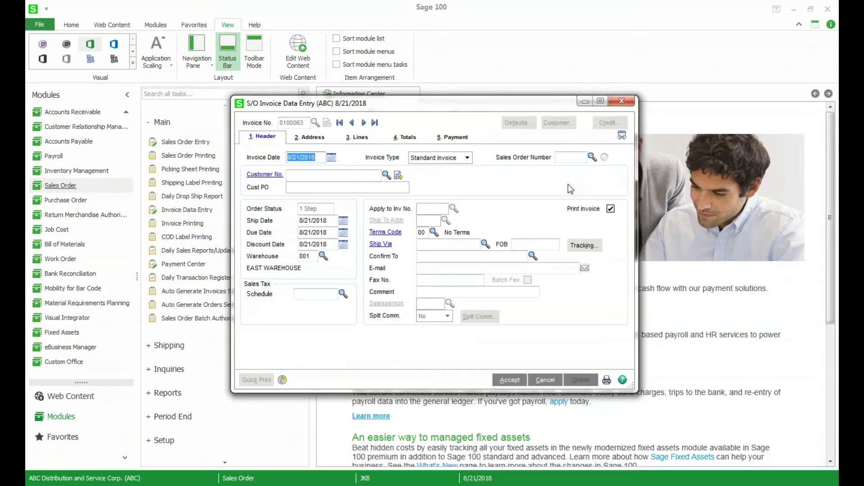
pyautogui.click(593, 158)
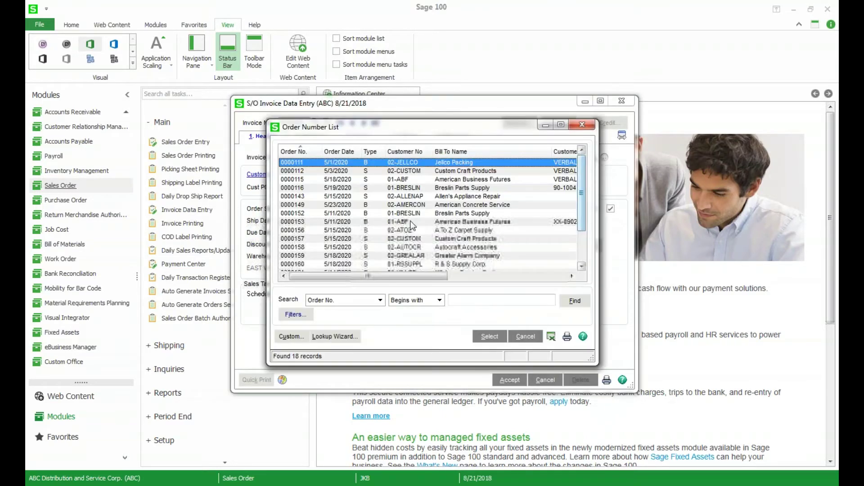
pyautogui.doubleClick(298, 230)
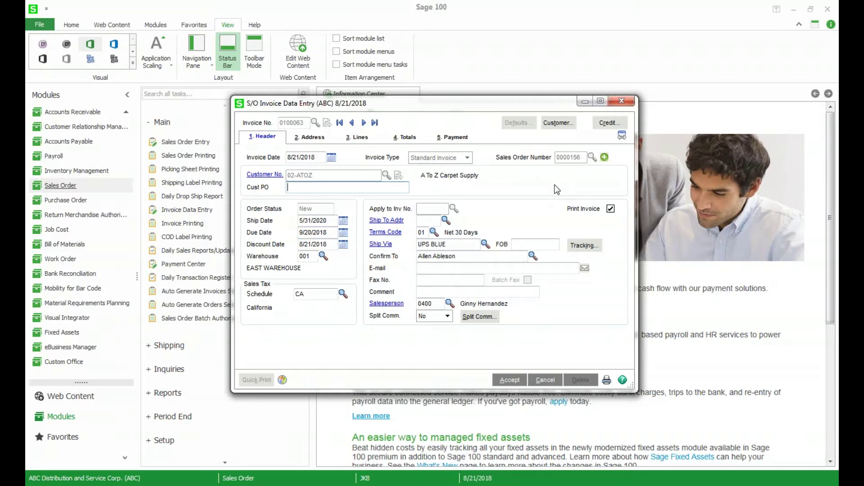
# Apply order 0000174 alongside 0000156 with Ship Complete, then review the two 1001-HON-H252 lines.
pyautogui.click(606, 161)
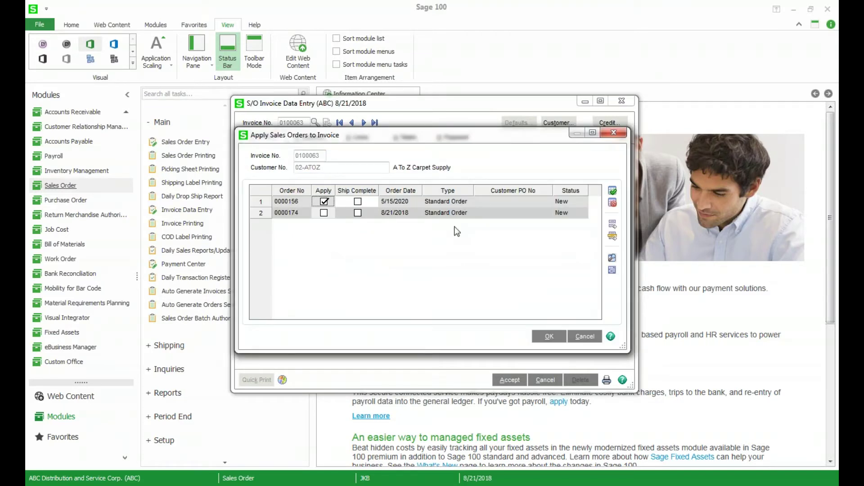
pyautogui.click(324, 213)
pyautogui.click(357, 203)
pyautogui.click(359, 215)
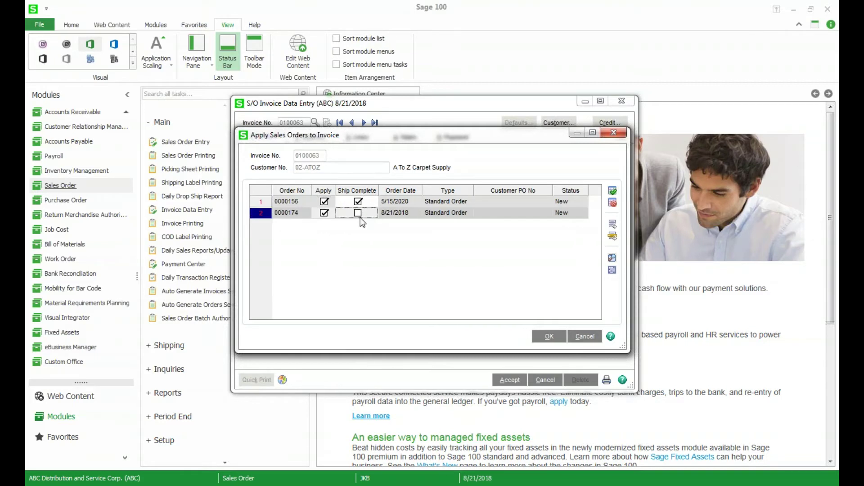
pyautogui.click(550, 338)
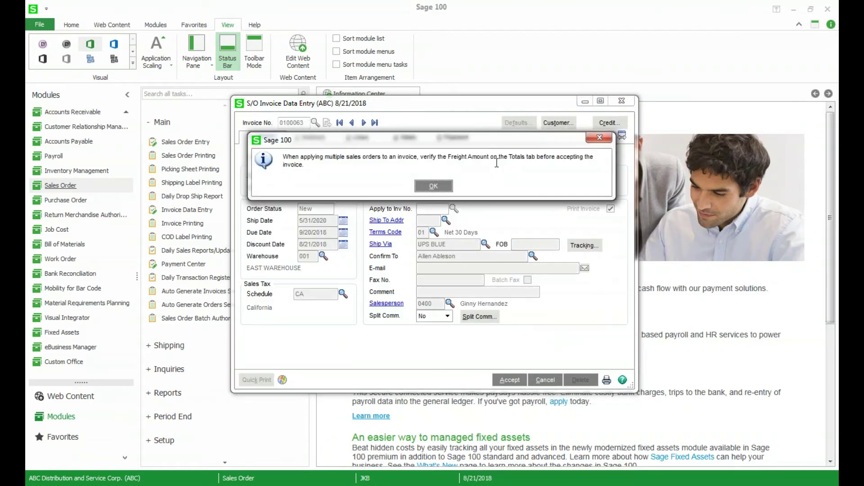
pyautogui.click(433, 186)
pyautogui.click(357, 136)
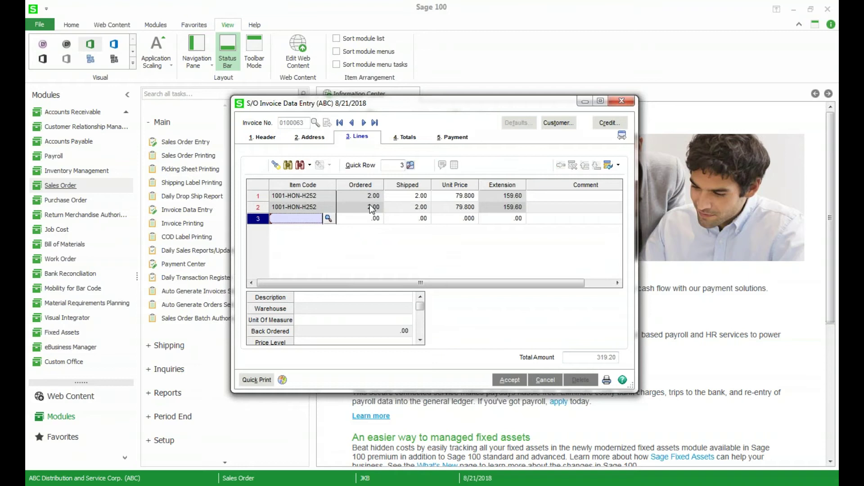
# Review the invoice Totals: freight .00, sales tax 23.14, invoice total 342.34.
pyautogui.click(407, 138)
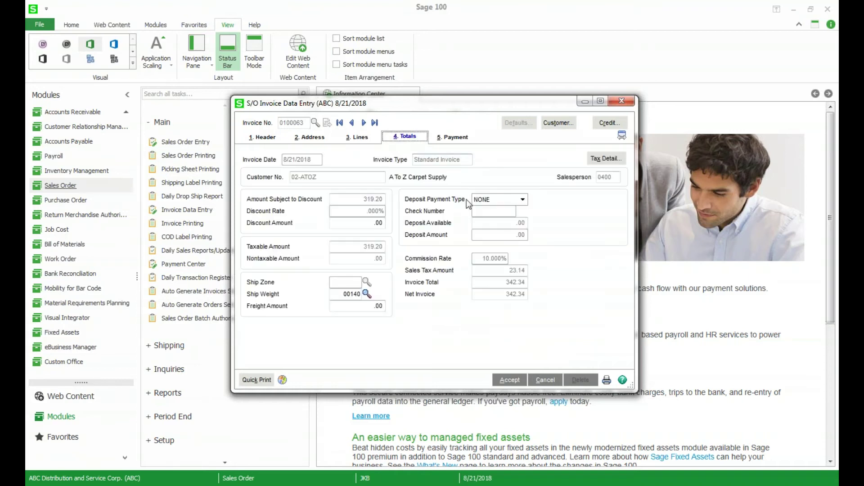